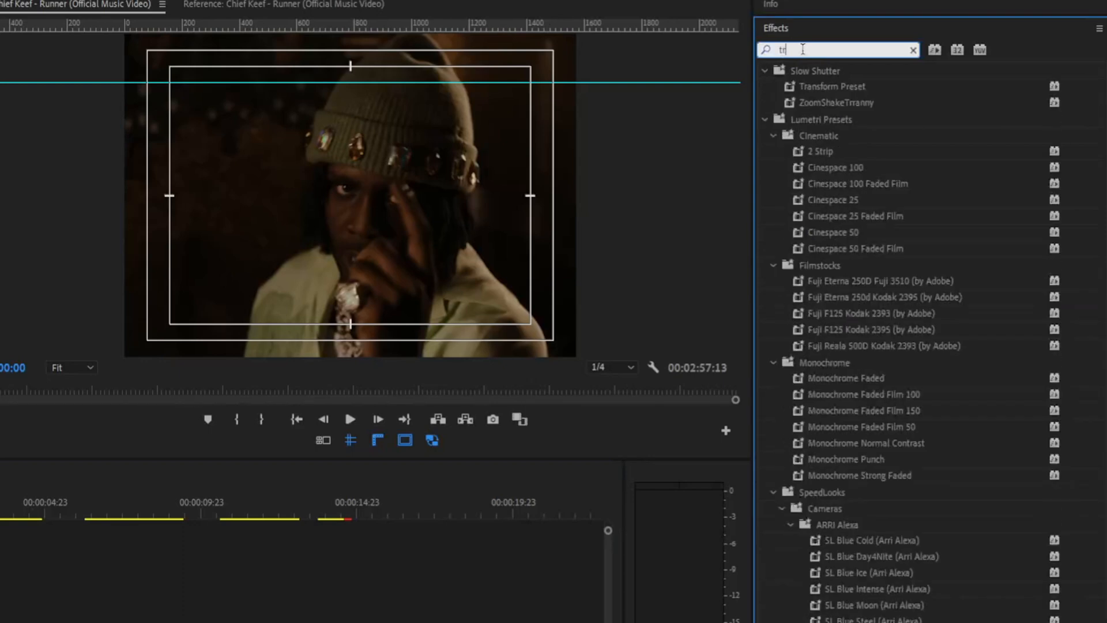
Apply the Transform effect to the first adjustment layer and use a shutter angle of 360 instead of the composition's
type("ansfo")
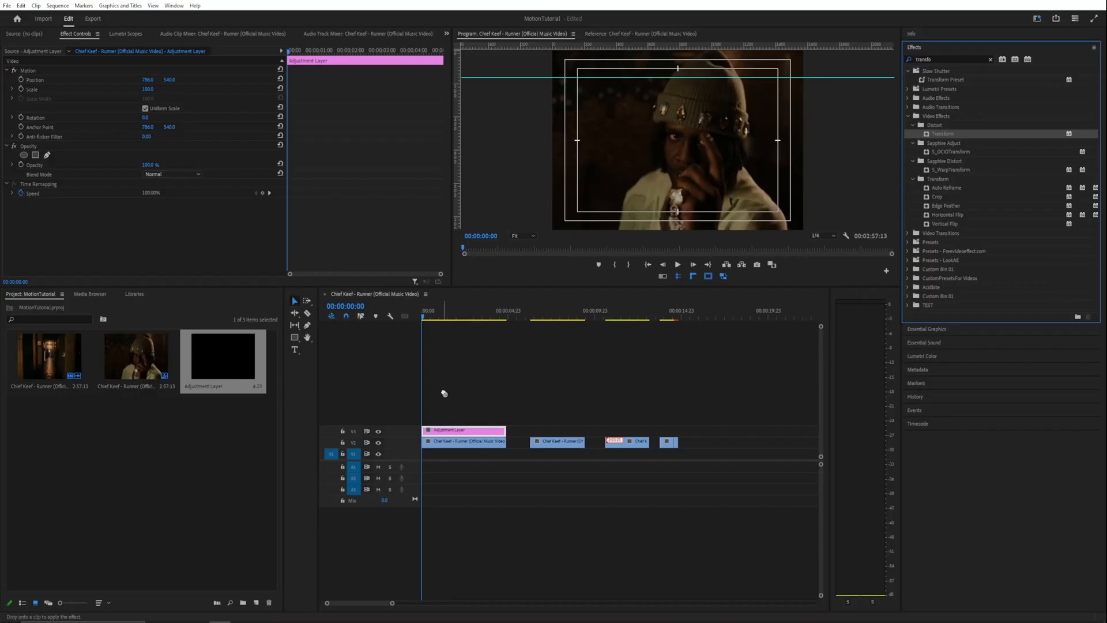
left_click_drag(432, 426, 432, 431)
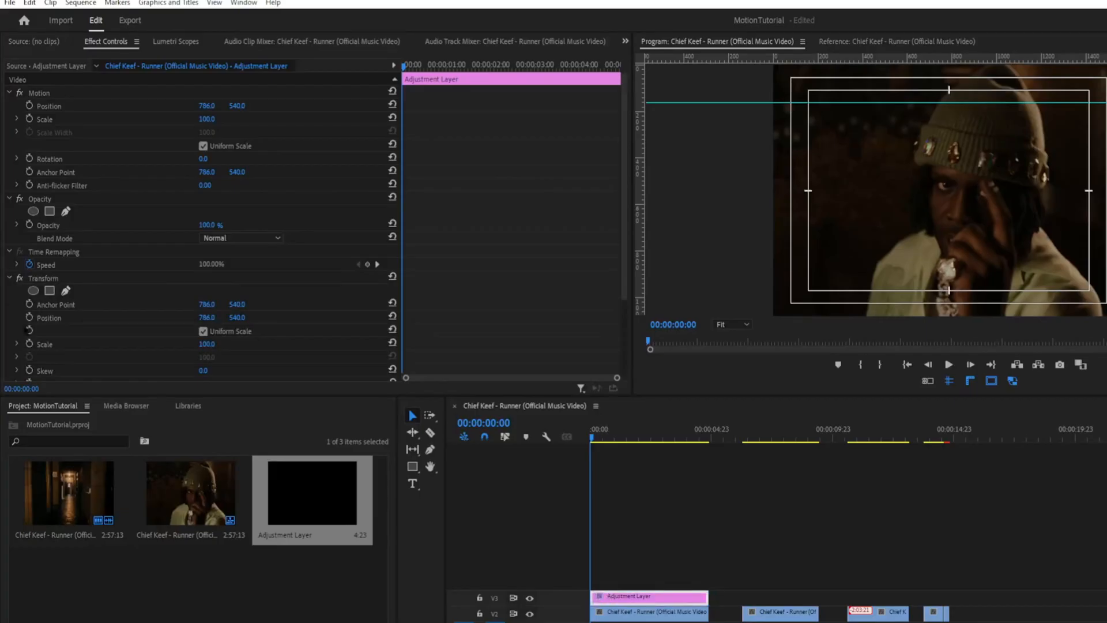
scroll(108, 332, "down", 4)
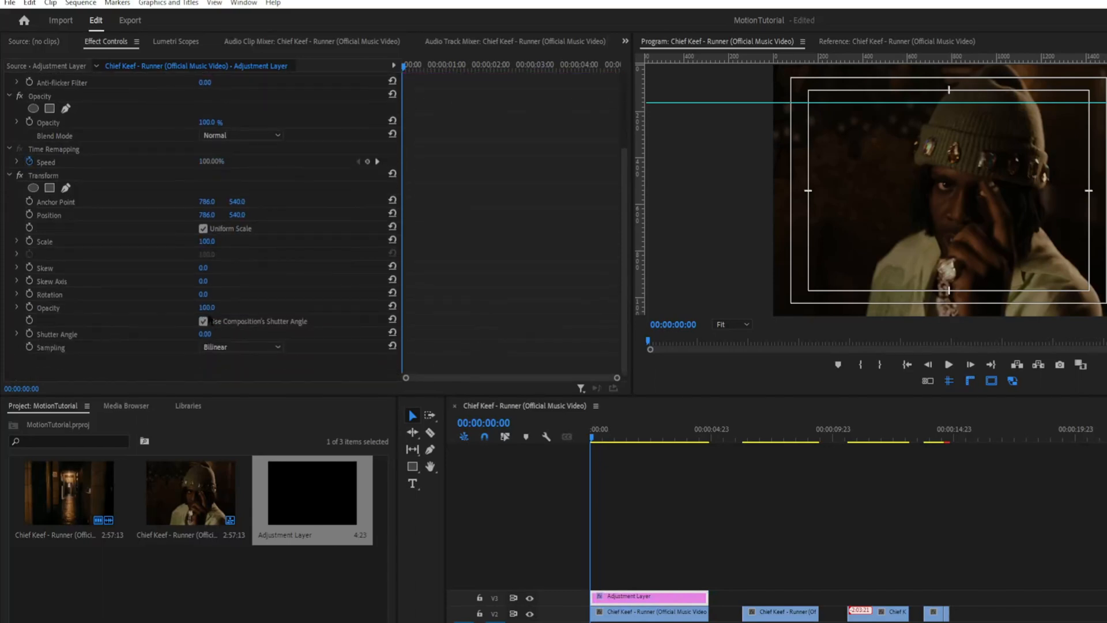
left_click(203, 321)
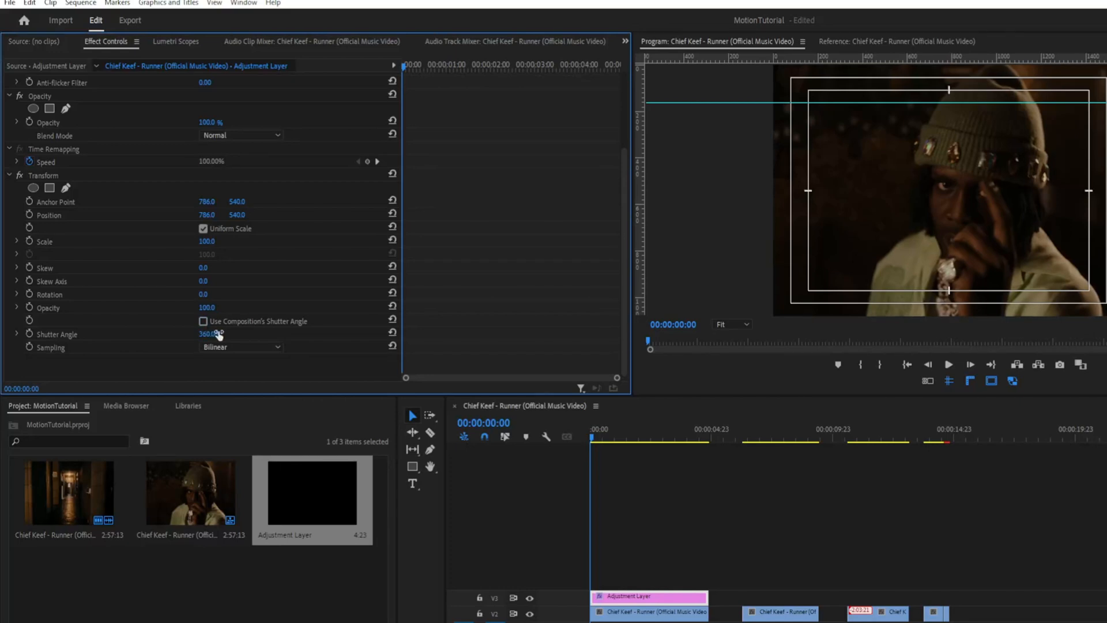
Start Transform Scale and Position keyframes at the beginning of the layer, then raise Scale to 207 at 00:00:01:19
left_click(30, 241)
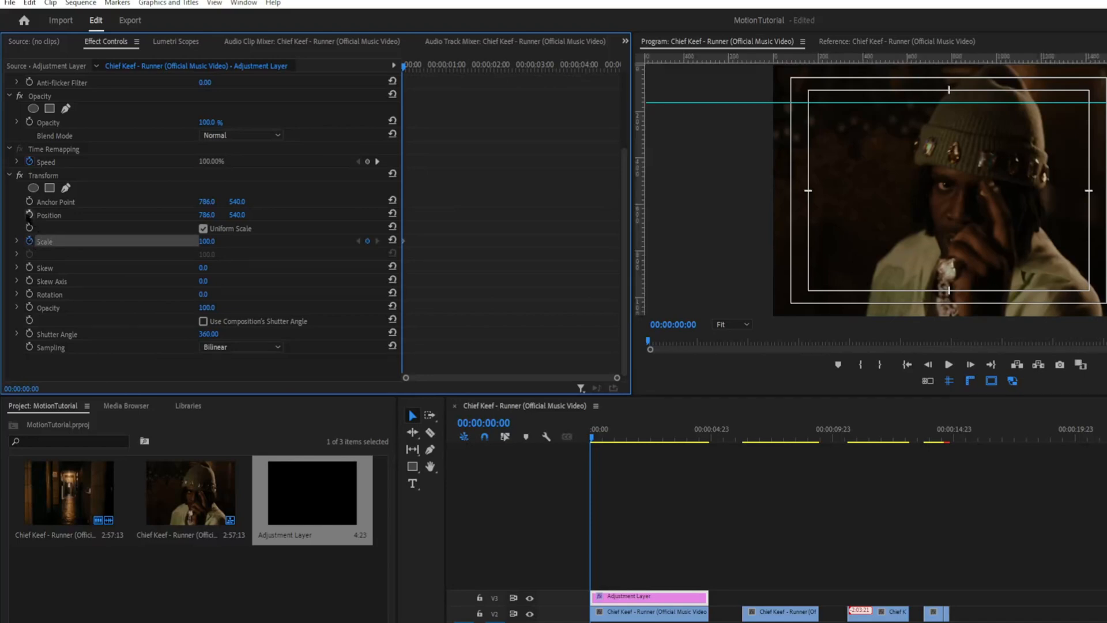
left_click(30, 215)
left_click_drag(414, 69, 481, 78)
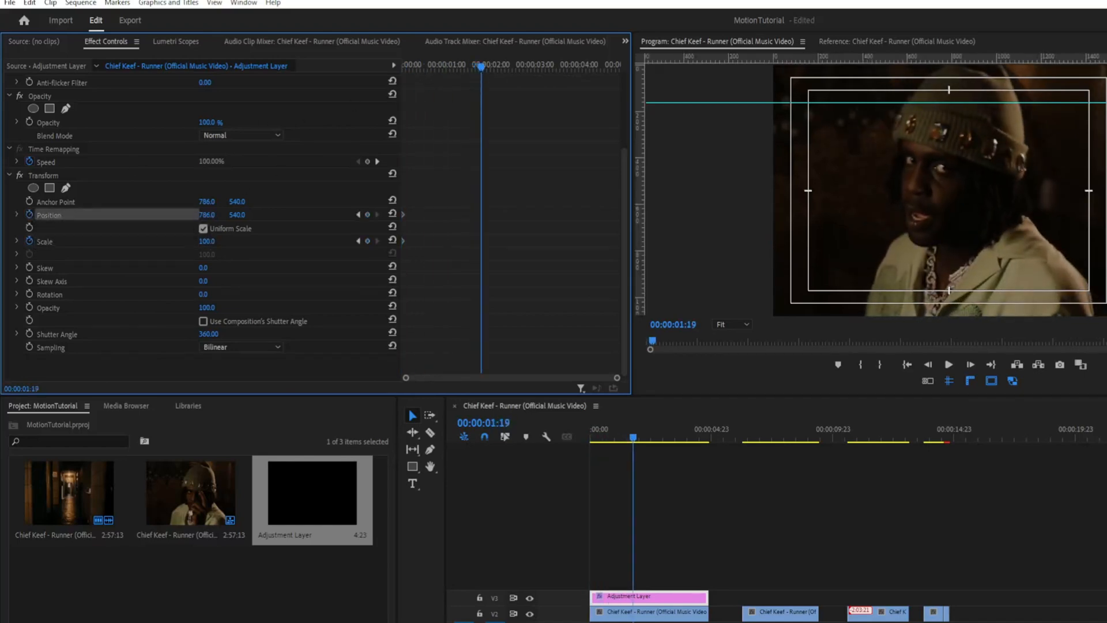
left_click_drag(208, 241, 214, 242)
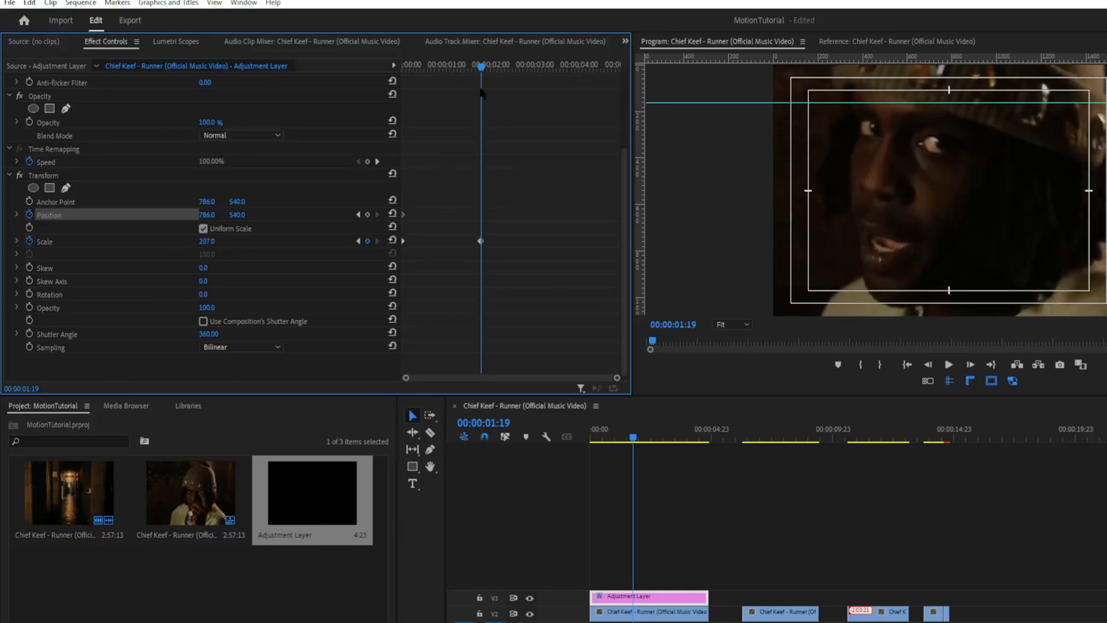
Reset the Transform Scale to 100 at 00:00:03:02 and play back the zoom from the start
left_click_drag(462, 67, 224, 79)
key("space")
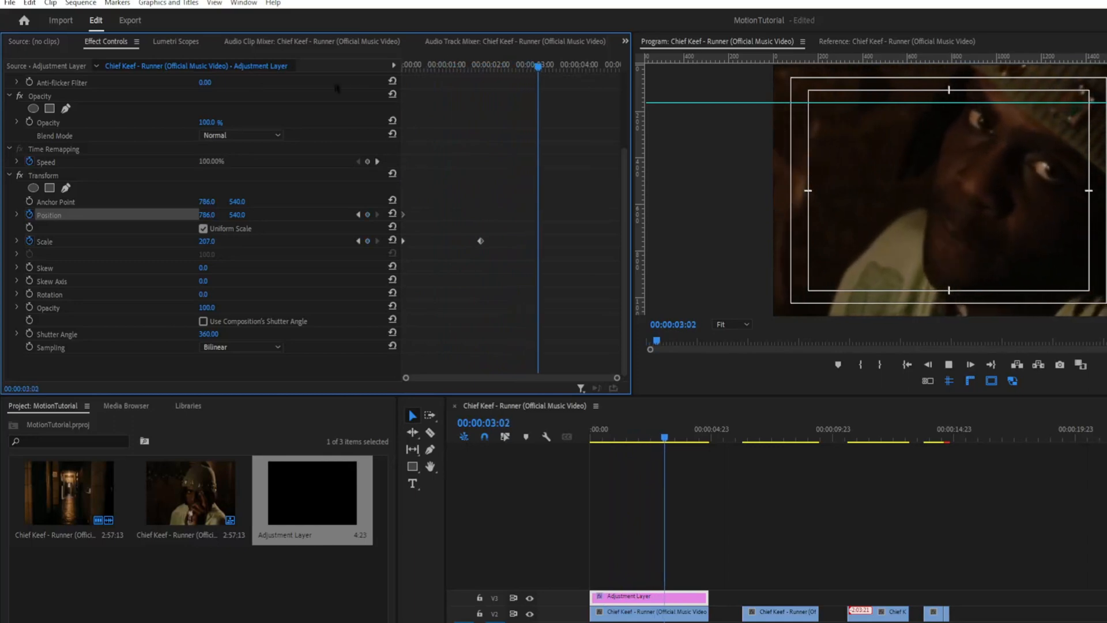
left_click(394, 240)
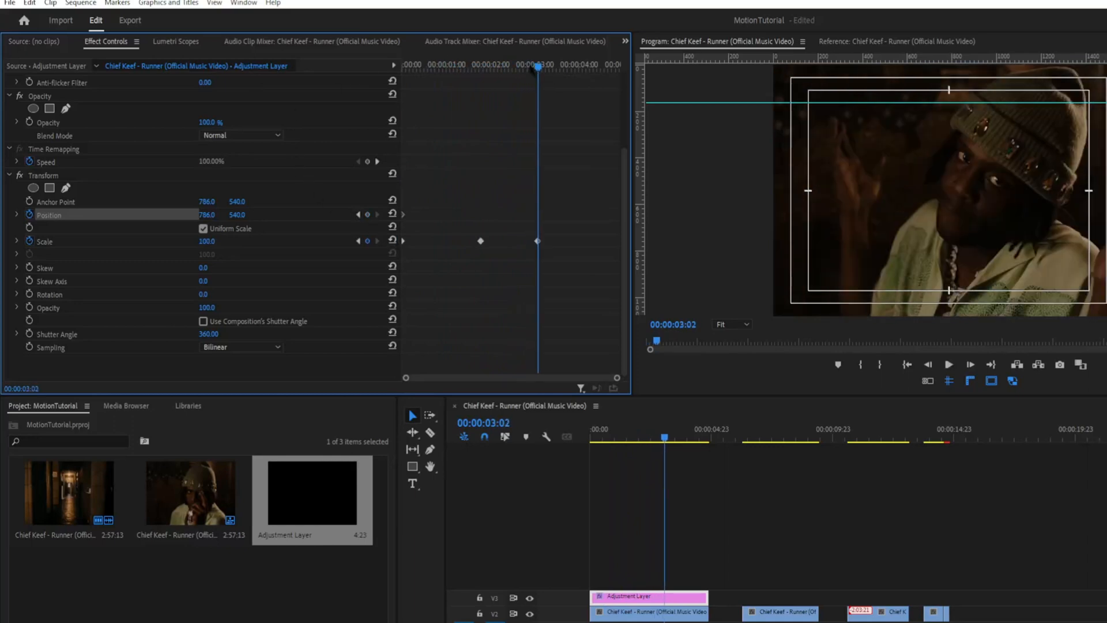
left_click_drag(538, 68, 400, 70)
key("space")
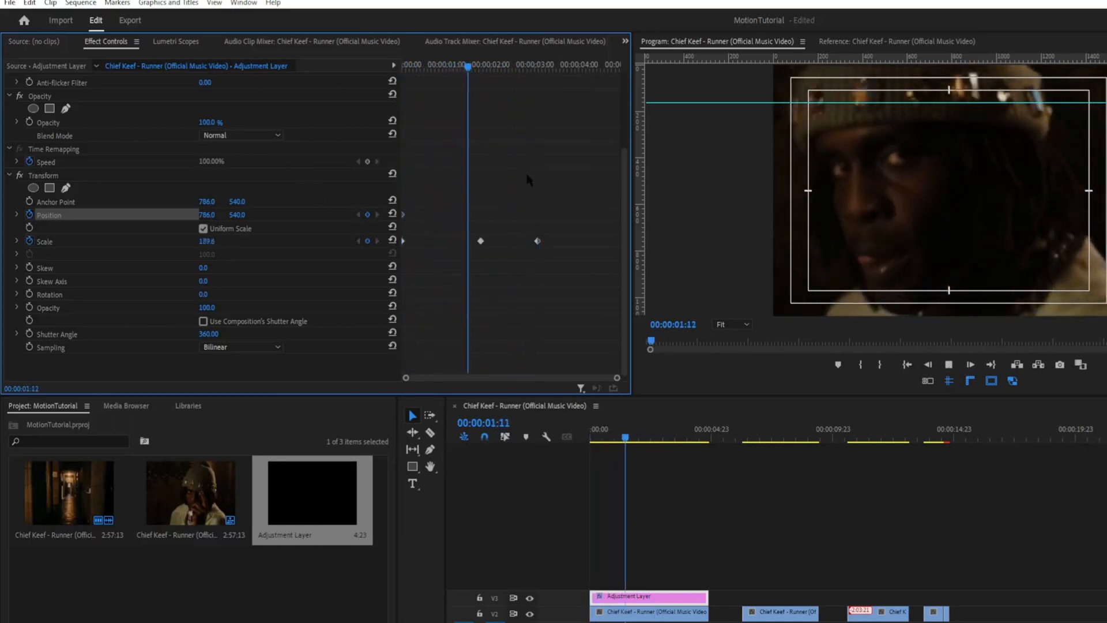
key("space")
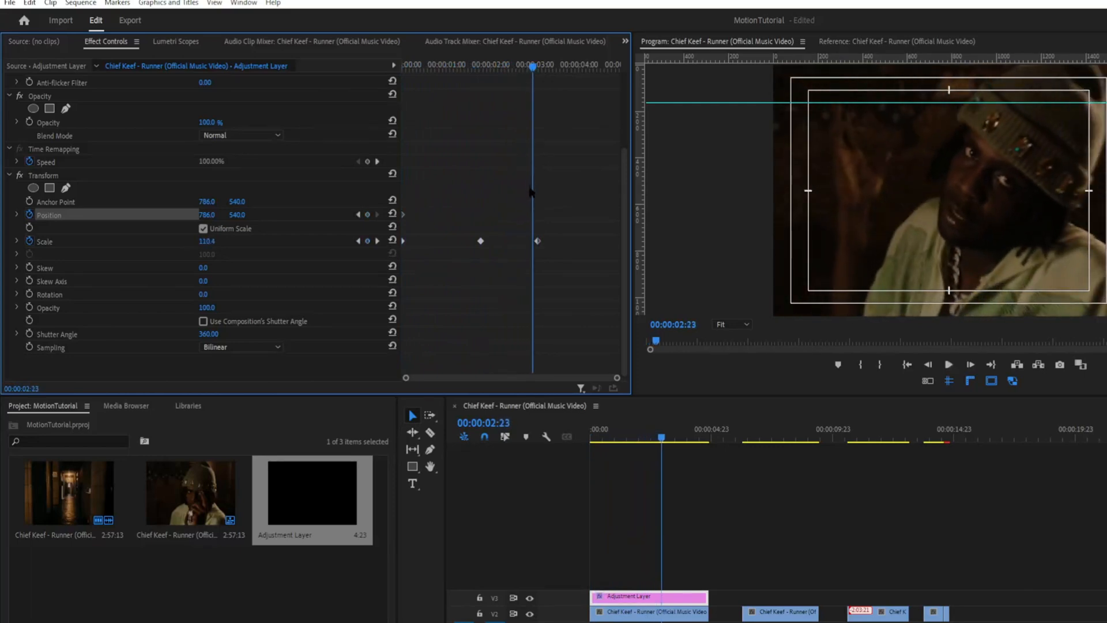
Change the middle Scale keyframe to Auto Bezier interpolation and play back the smoothed zoom
left_click_drag(482, 253, 505, 231)
right_click(481, 241)
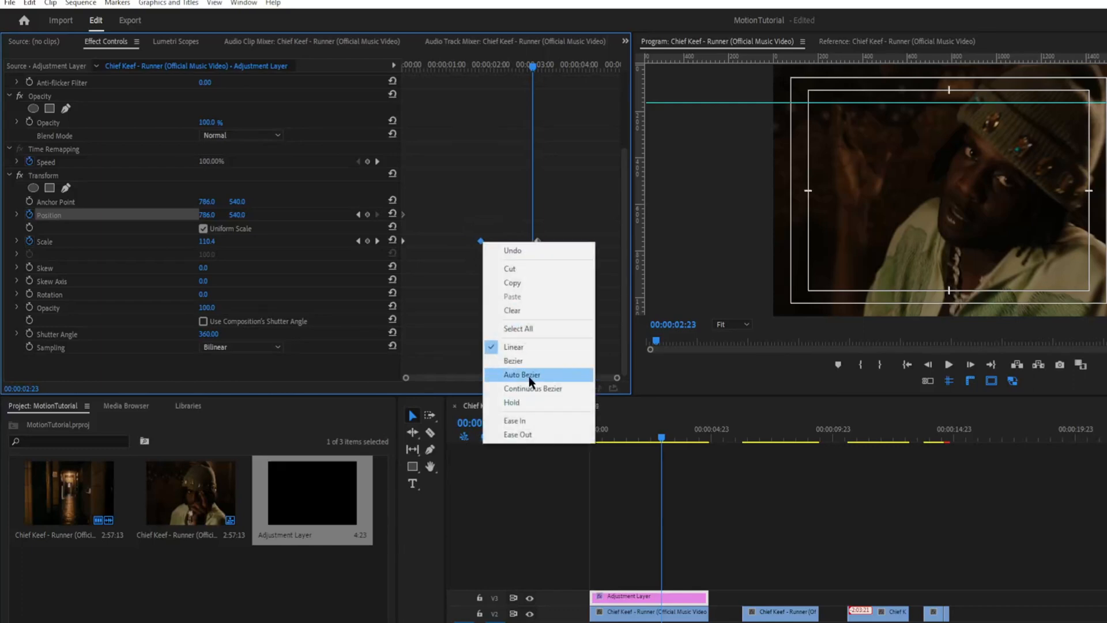
left_click(509, 374)
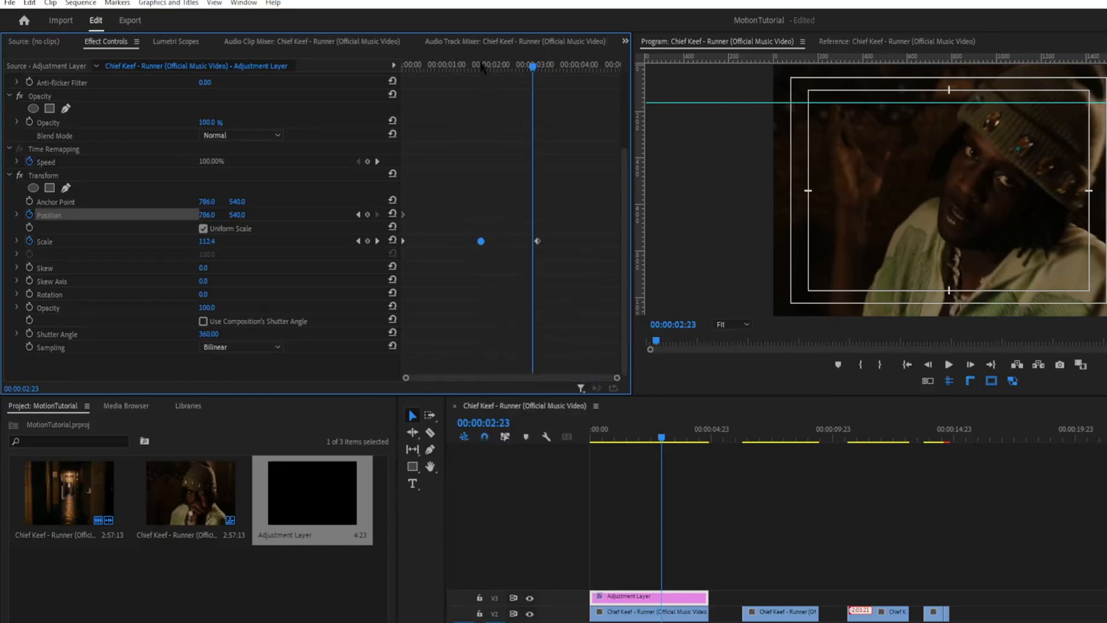
key("Home")
key("space")
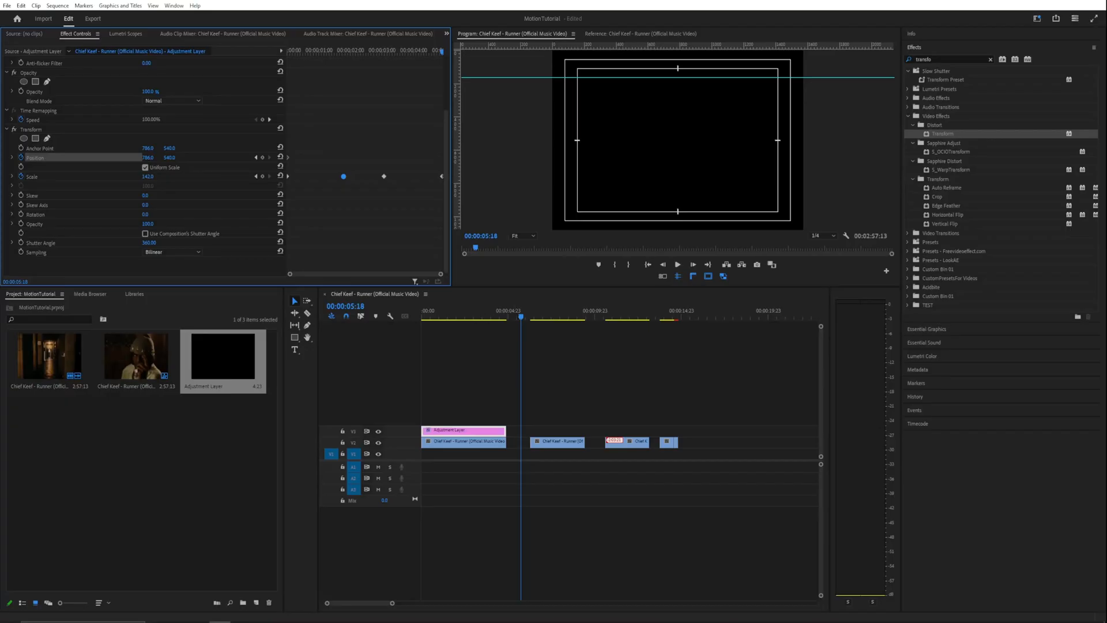
Place a new adjustment layer on track V3 above the second clip and trim it to the clip's length
left_click(531, 318)
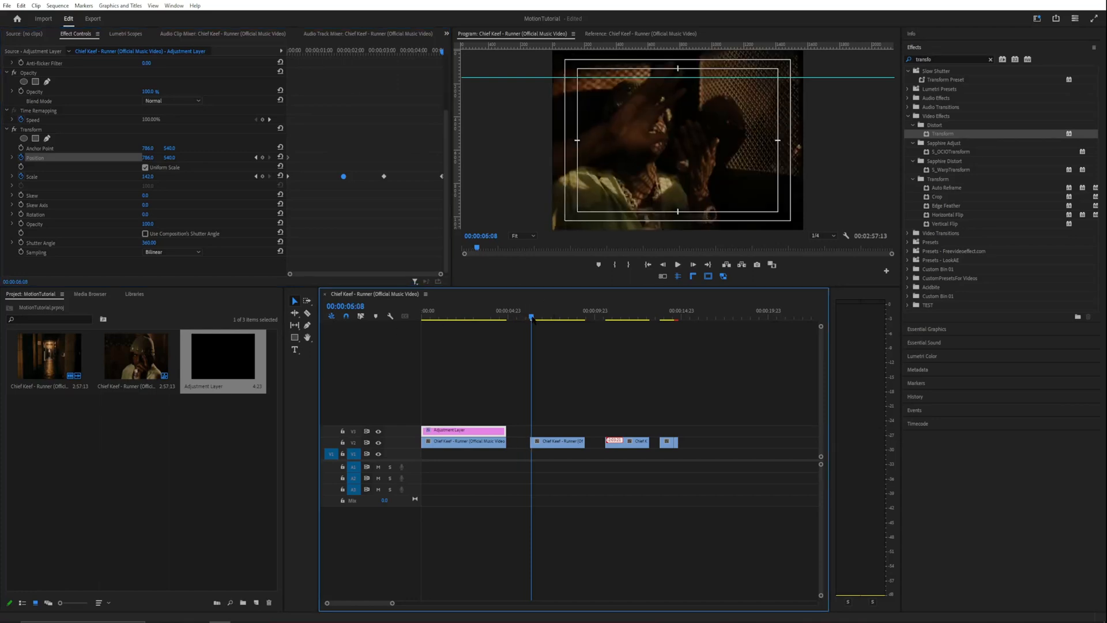
mouse_move(531, 319)
left_mouse_down()
mouse_move(588, 321)
mouse_move(532, 326)
left_mouse_up()
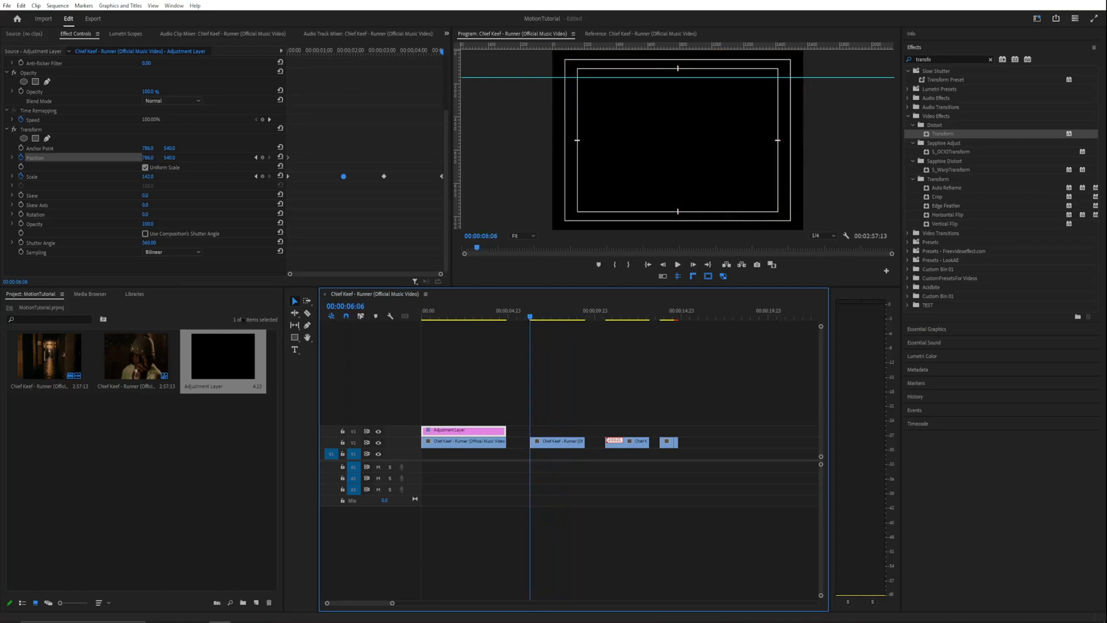
left_click_drag(223, 355, 533, 430)
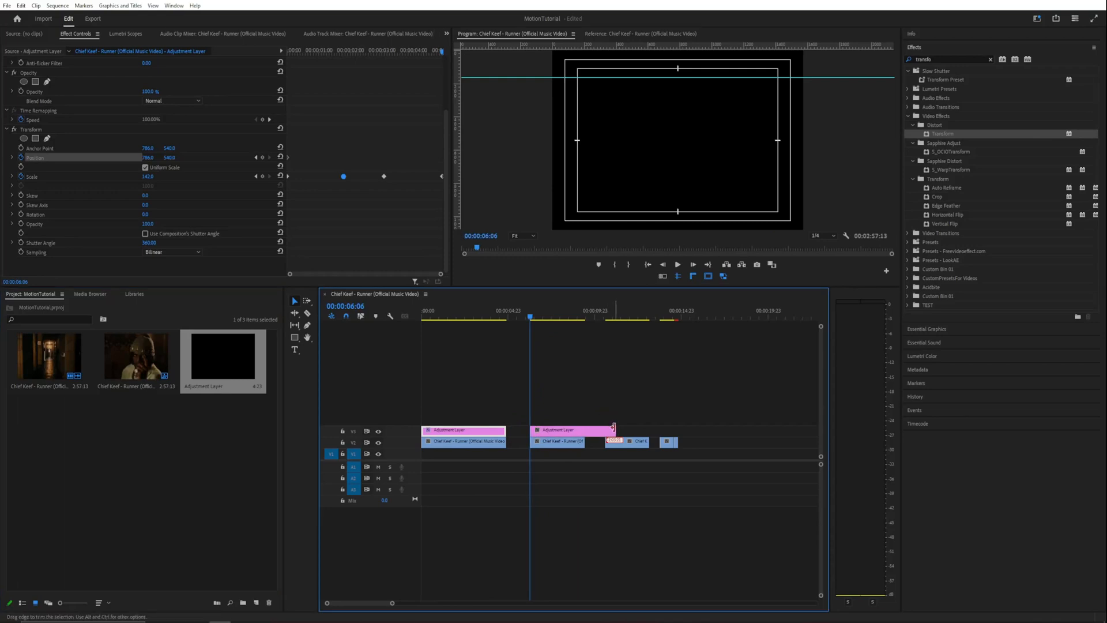
left_click_drag(614, 430, 579, 431)
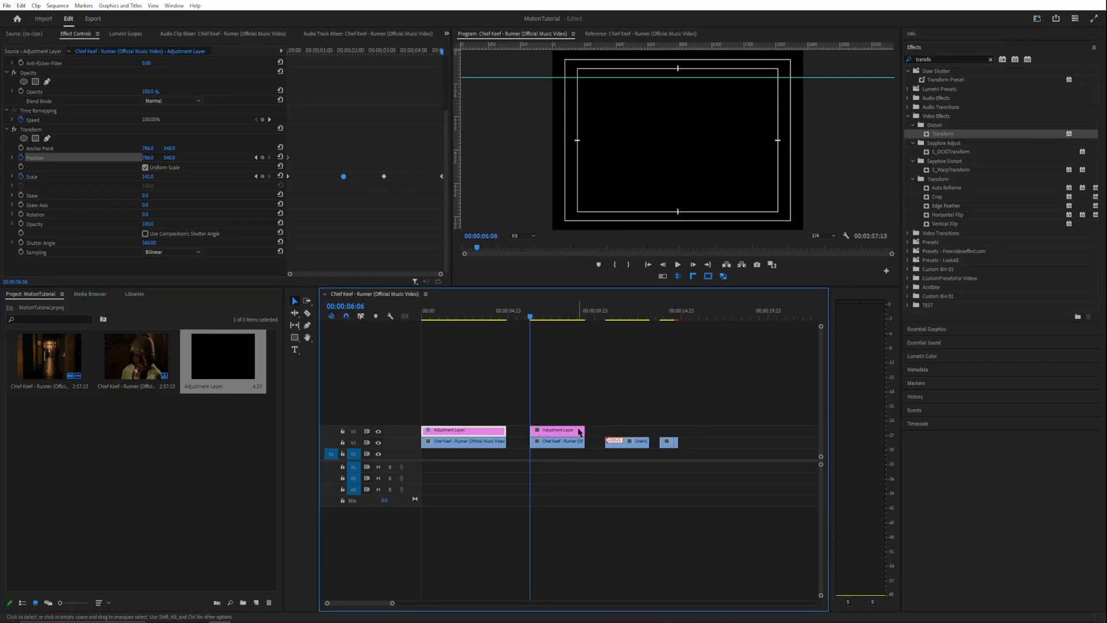
Apply the Transform effect to the second adjustment layer with a shutter angle of 360 instead of the composition's
left_click(560, 434)
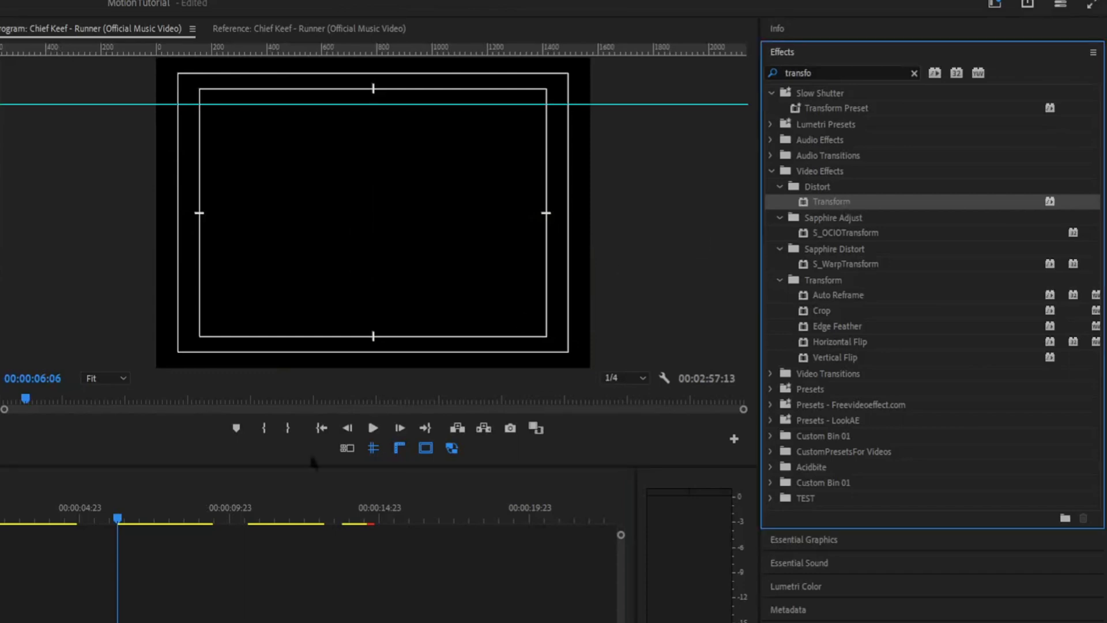
left_click_drag(942, 133, 545, 432)
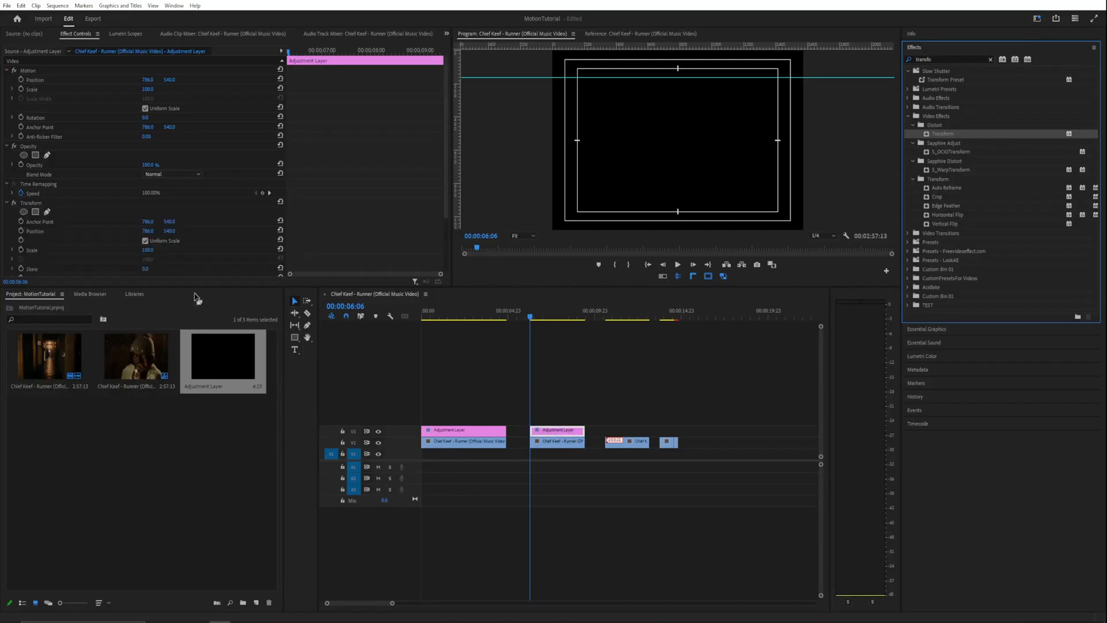
scroll(118, 236, "down", 3)
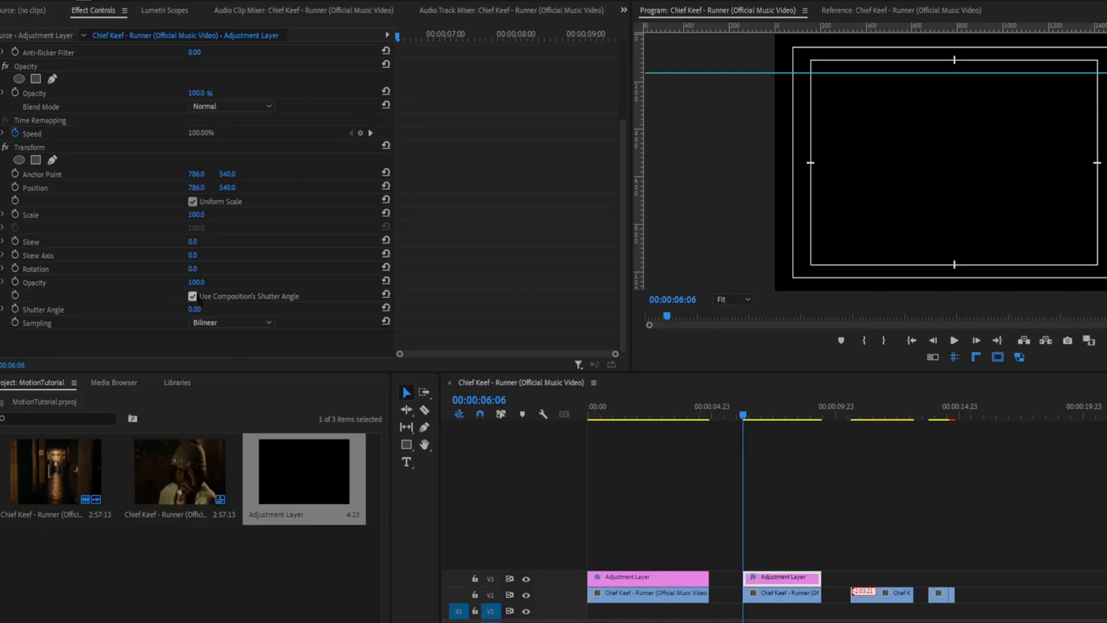
left_click(193, 297)
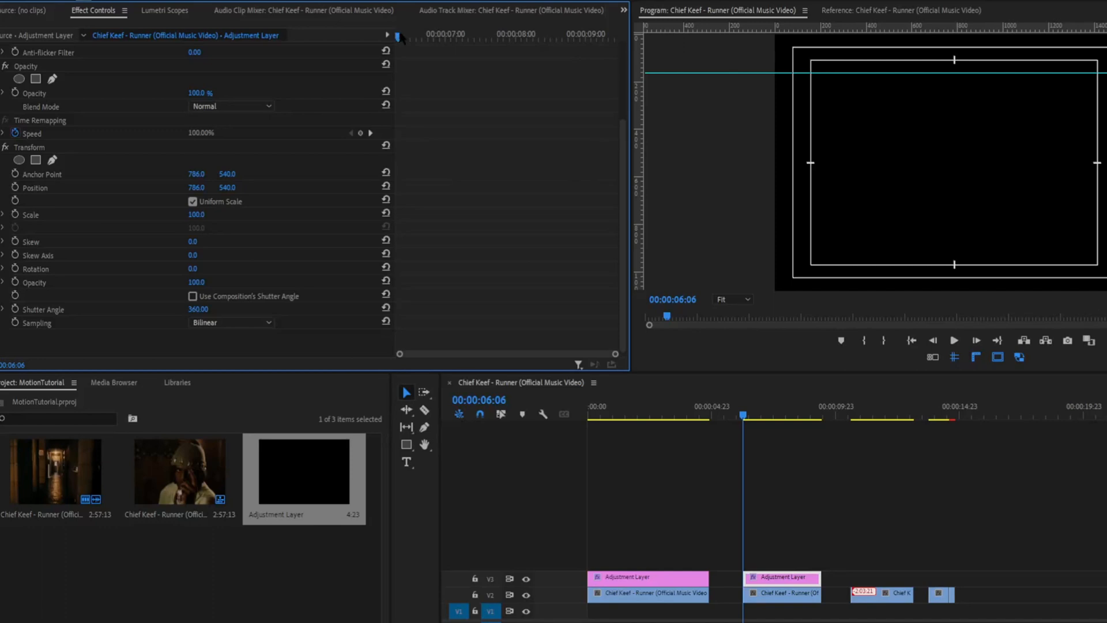
Start Position and Scale keyframes at 00:00:07:03, then set Scale to 219 and Position to 872, 1046 at 00:00:07:18
left_click_drag(410, 38, 456, 47)
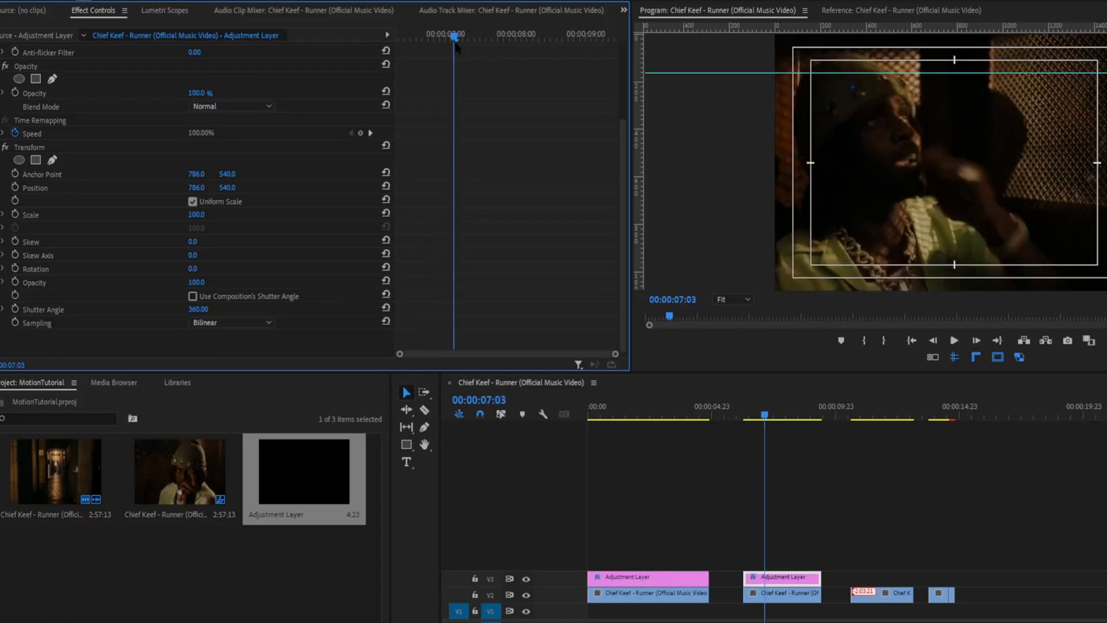
left_click(16, 188)
left_click(16, 215)
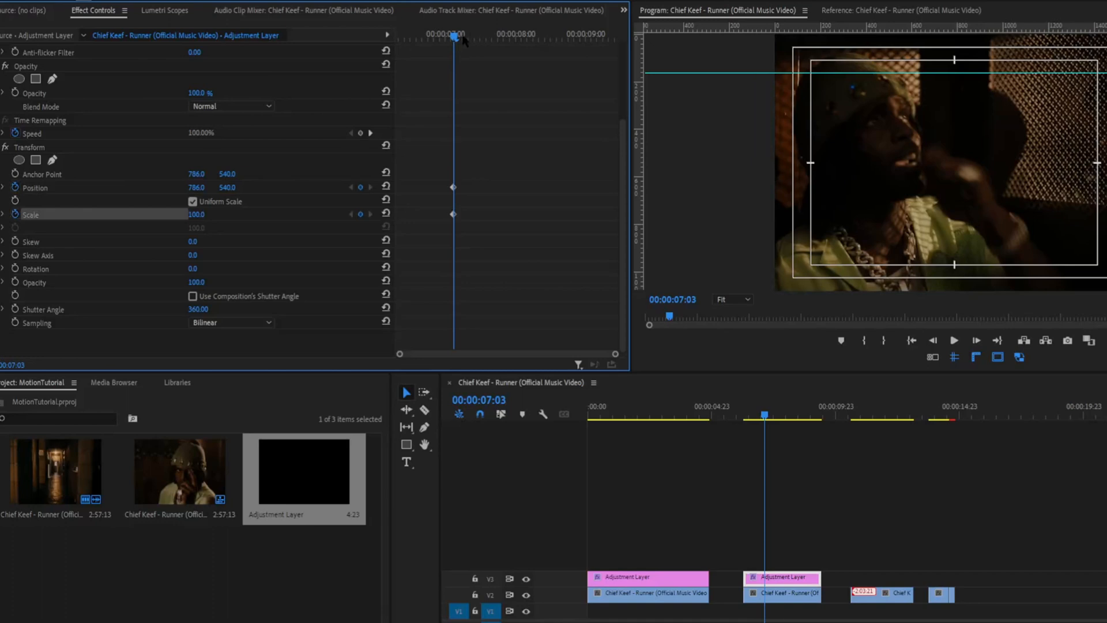
left_click_drag(464, 39, 499, 40)
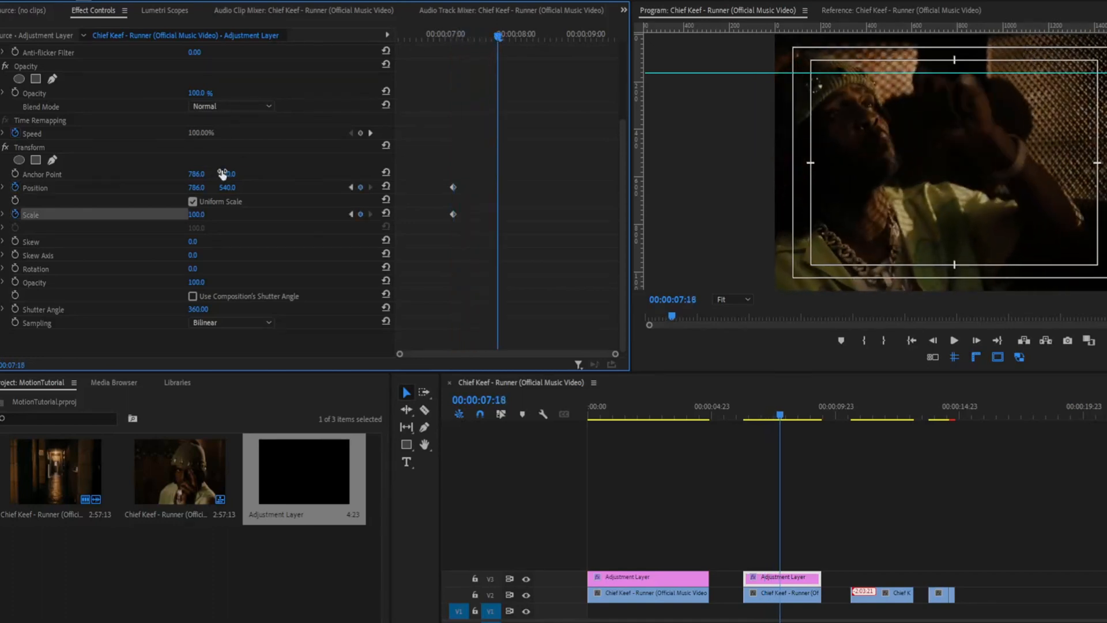
left_click_drag(197, 214, 202, 189)
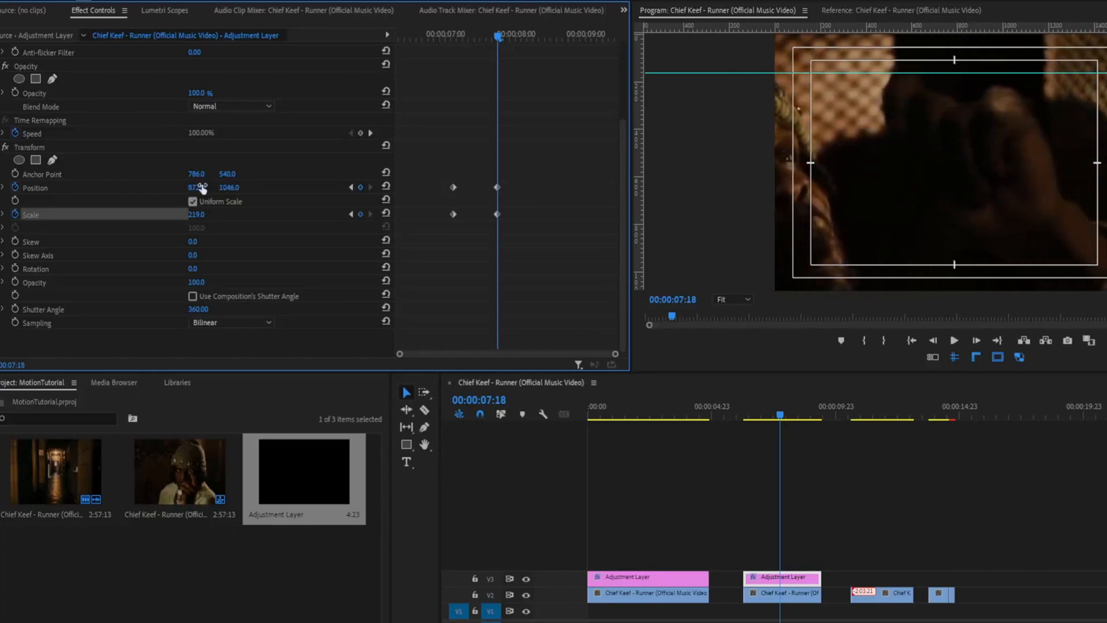
Reset Scale to 100 and Position to 786, 540 at 00:00:08:15, and play back the second clip's zoom
left_click_drag(452, 37, 489, 38)
key("space")
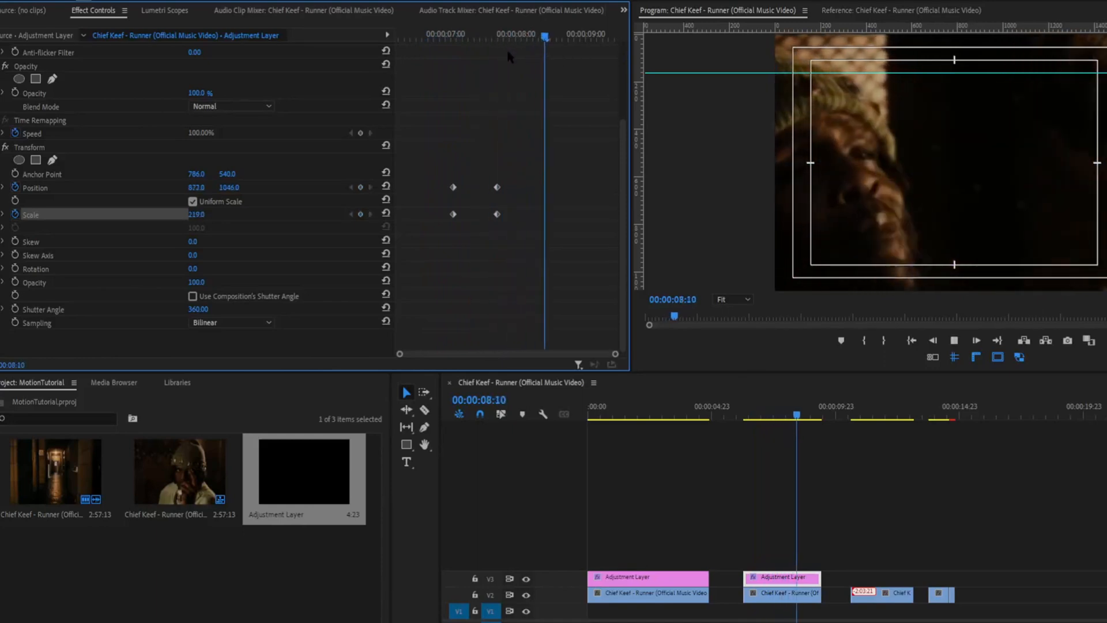
key("space")
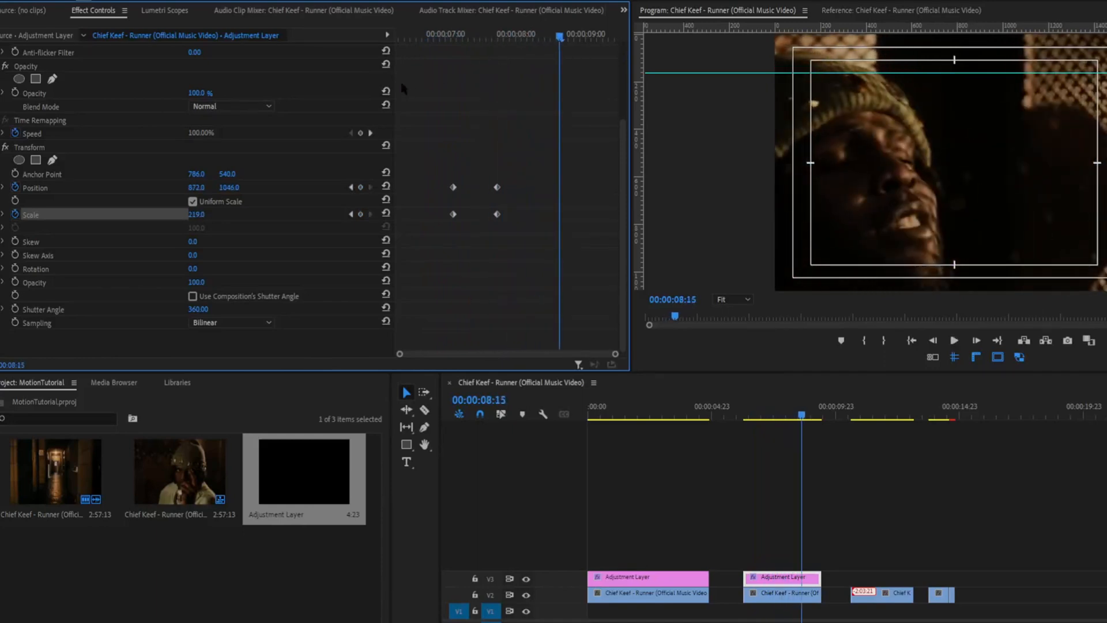
left_click(385, 214)
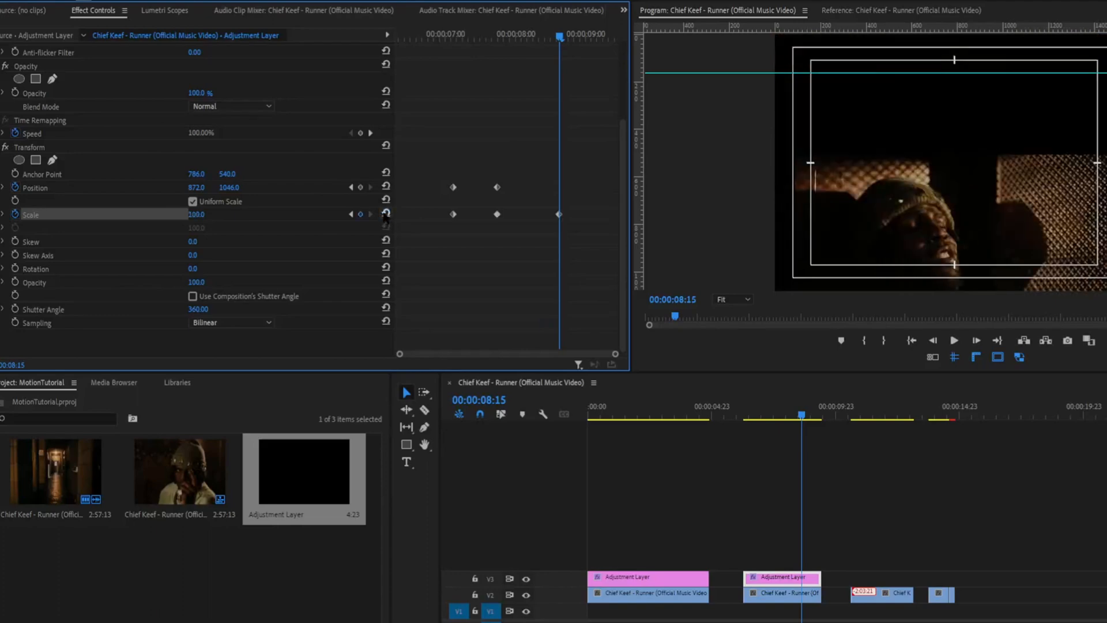
left_click(387, 187)
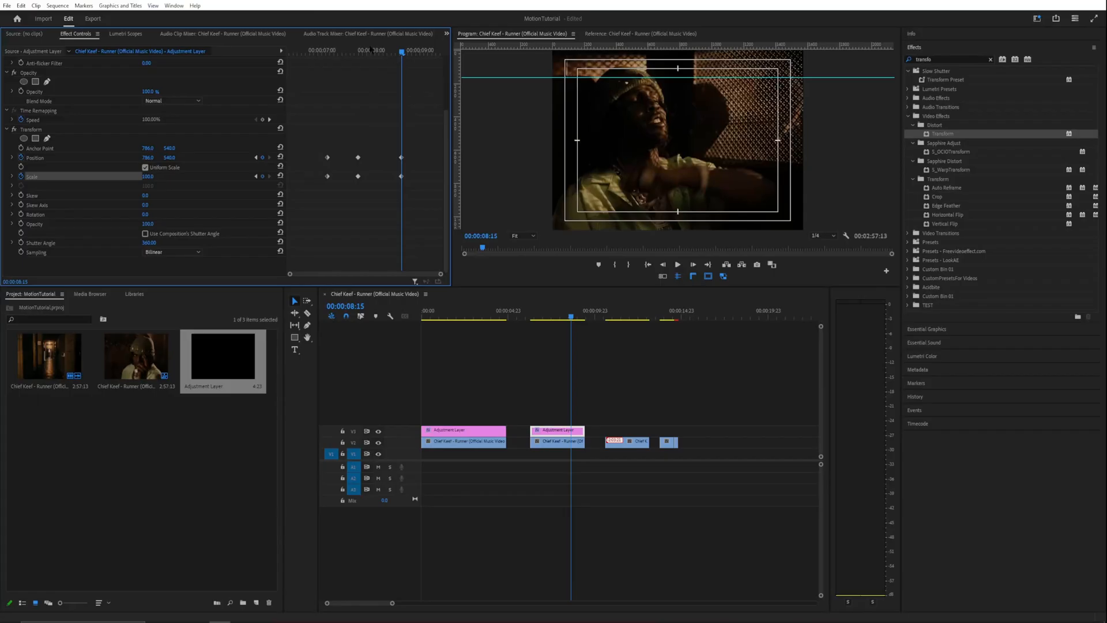
left_click_drag(516, 37, 401, 37)
key("space")
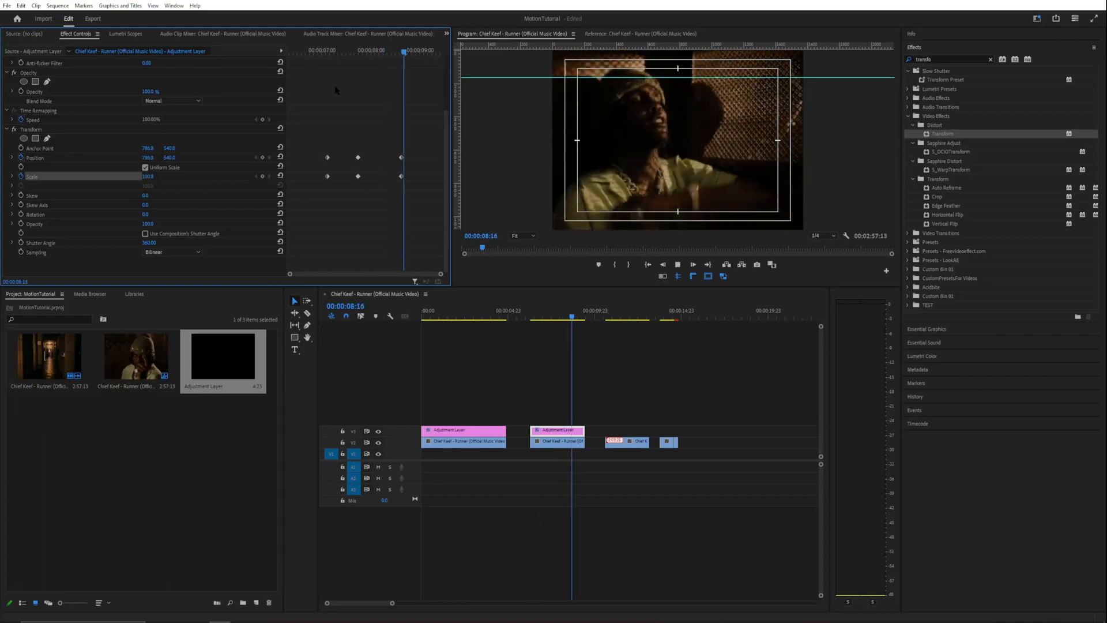
key("space")
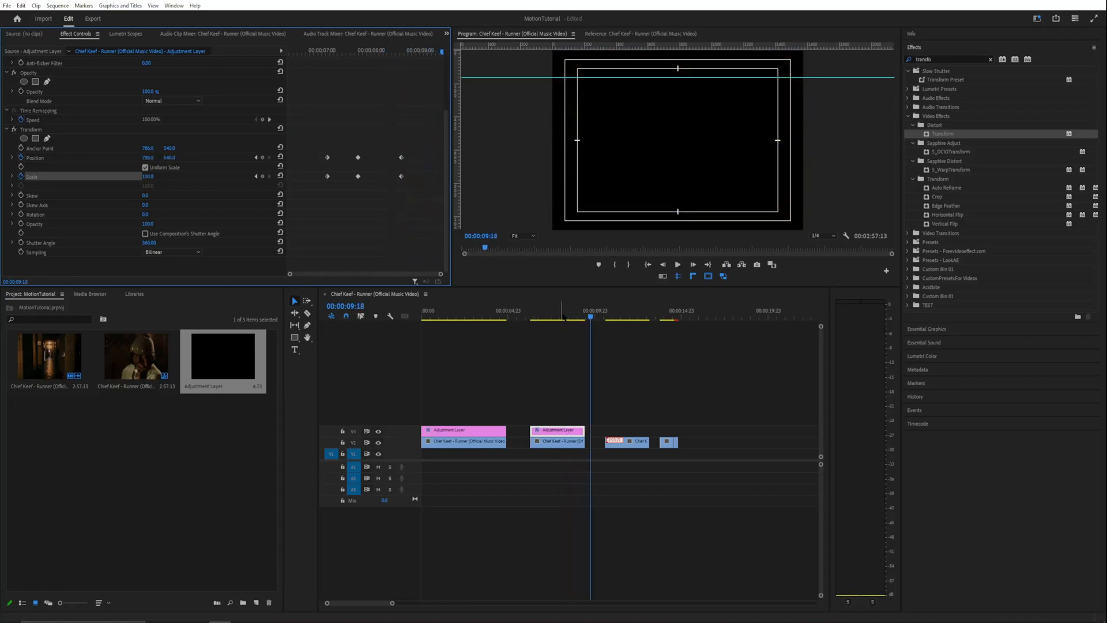
left_click(507, 315)
key("space")
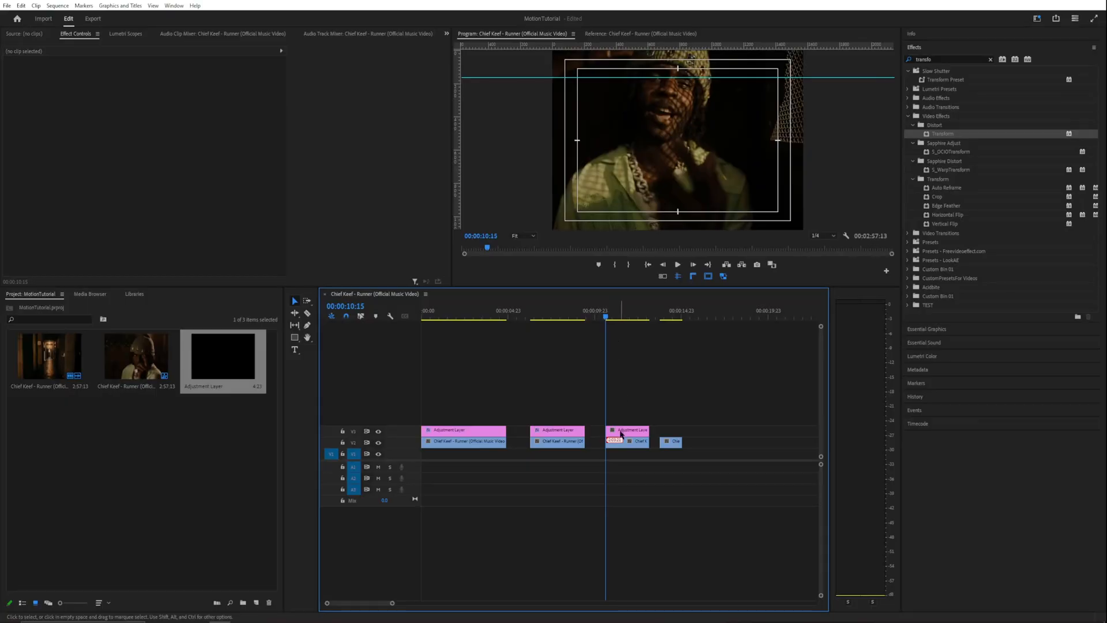
Apply the Transform effect to the third adjustment layer with a shutter angle of 360 instead of the composition's
left_click(620, 433)
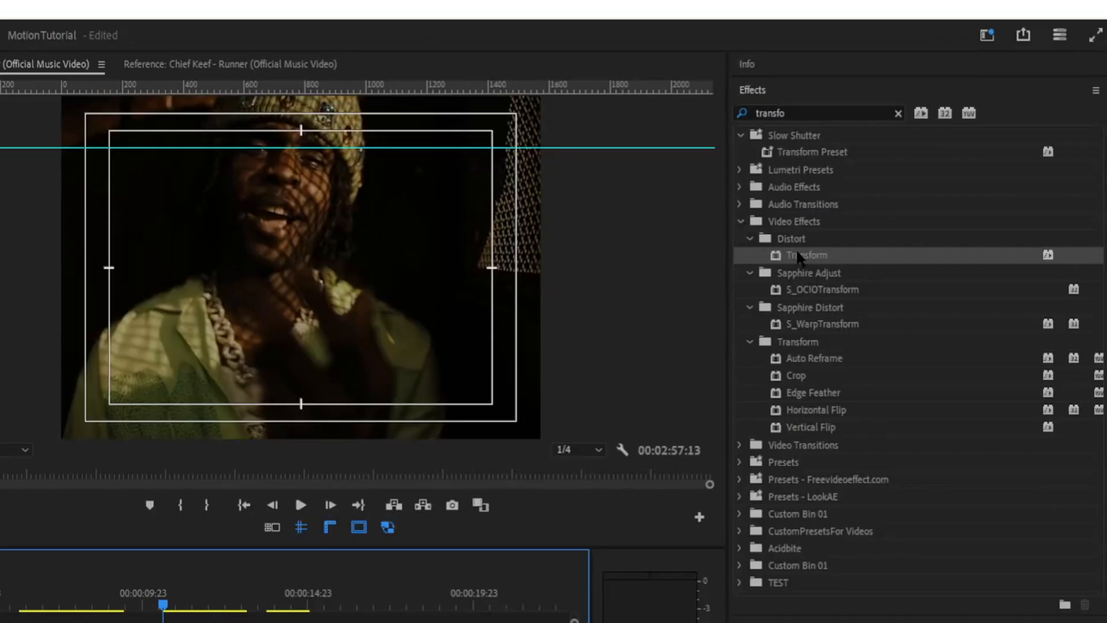
left_click_drag(942, 133, 665, 359)
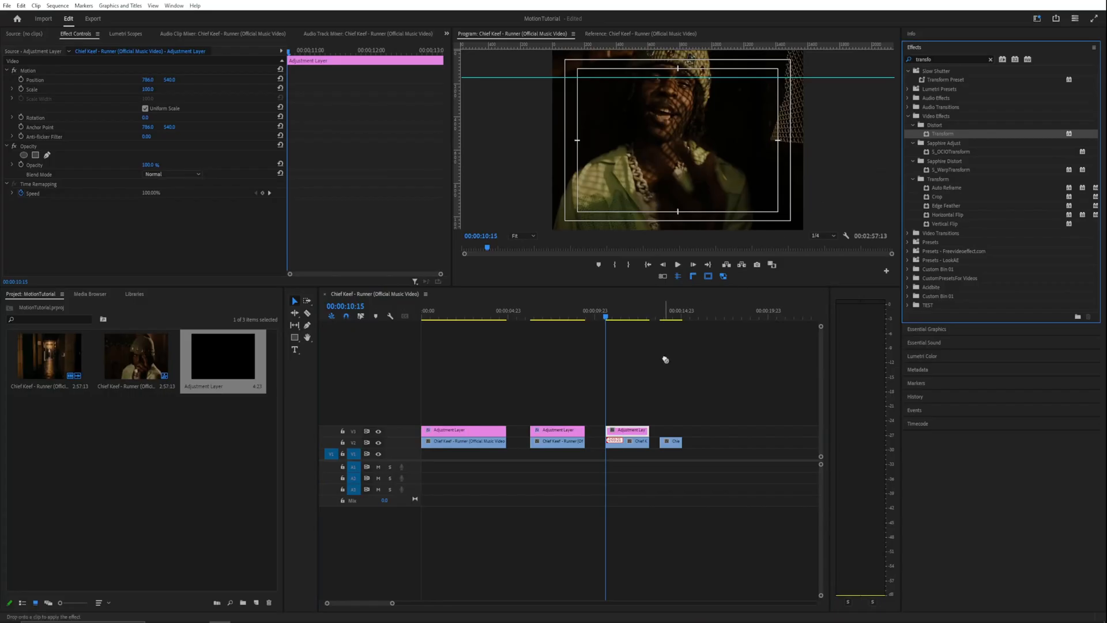
left_click_drag(615, 426, 615, 428)
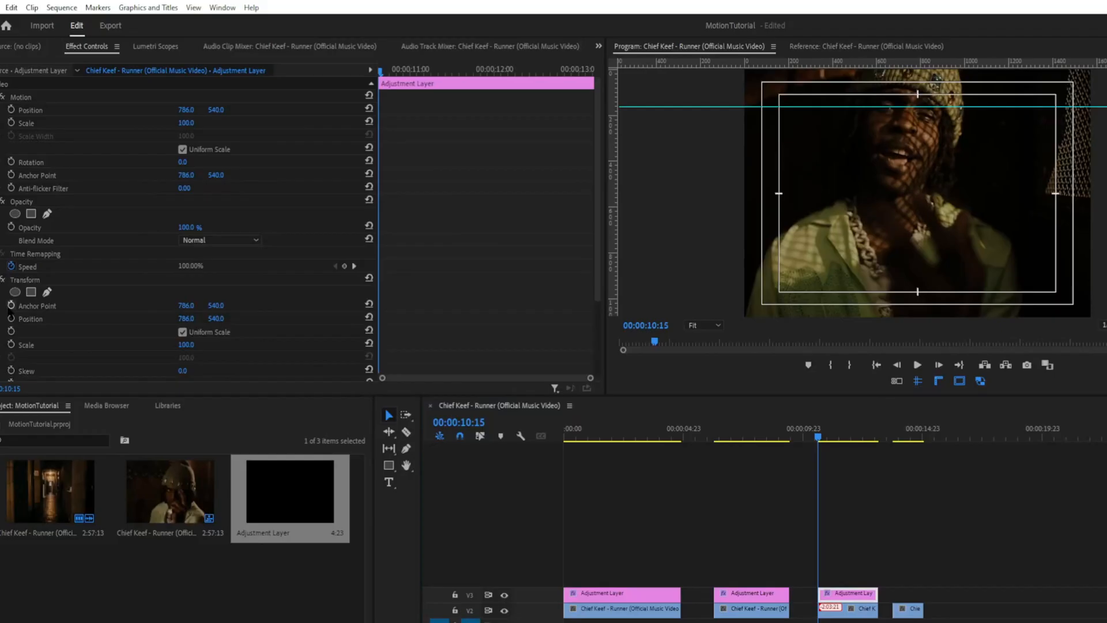
scroll(91, 306, "down", 4)
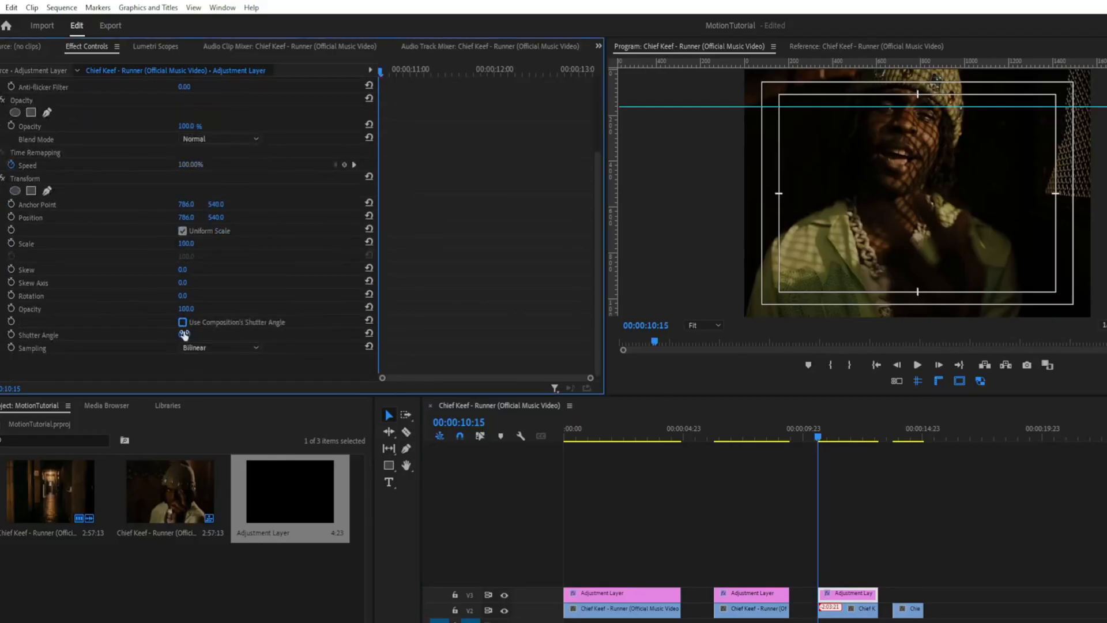
left_click_drag(184, 335, 392, 334)
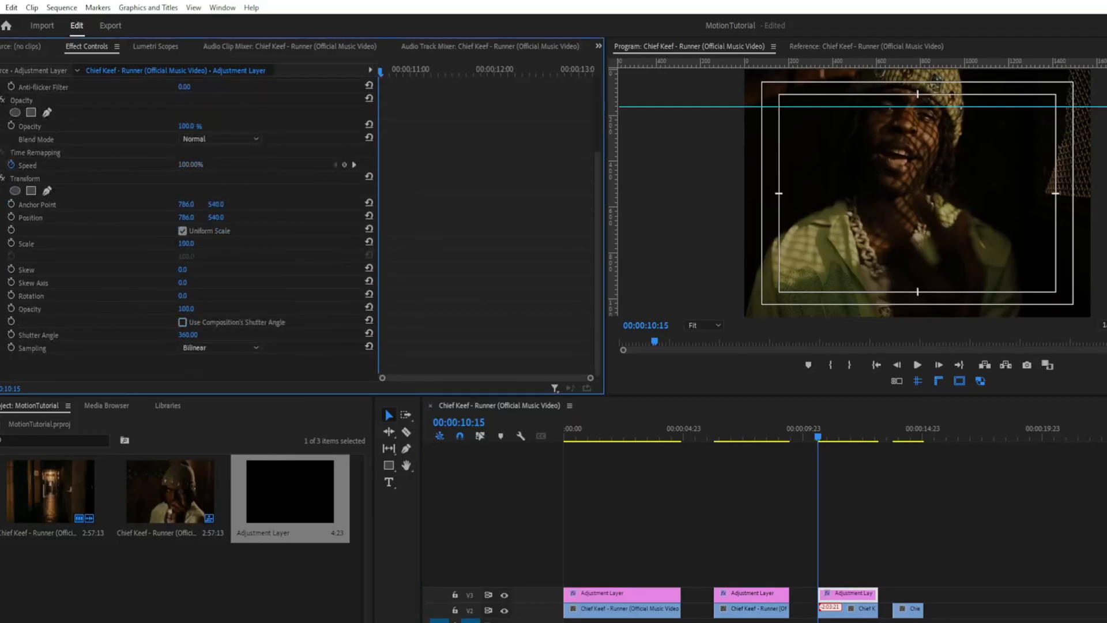
Start Scale and Position keyframes at 00:00:10:15 on the third adjustment layer, with Scale 175 and Position 1017, 944
left_click(11, 243)
left_click(11, 217)
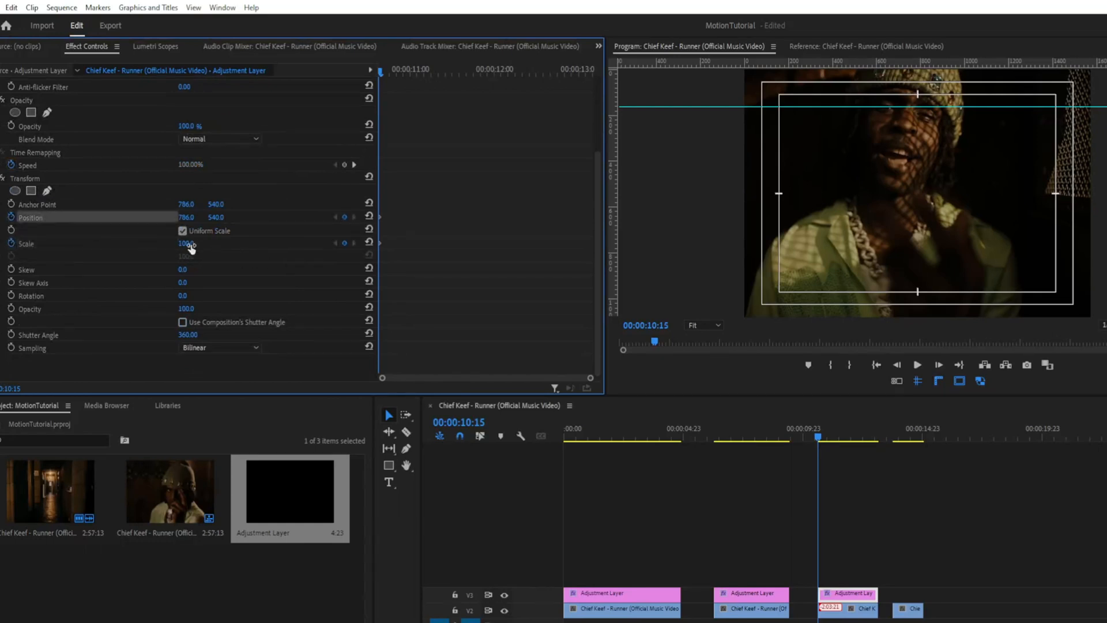
left_click_drag(190, 247, 453, 219)
left_click_drag(191, 219, 439, 219)
Reset the third adjustment layer's Transform Position to 786, 540 and Scale to 100 at 00:00:13:03
key("space")
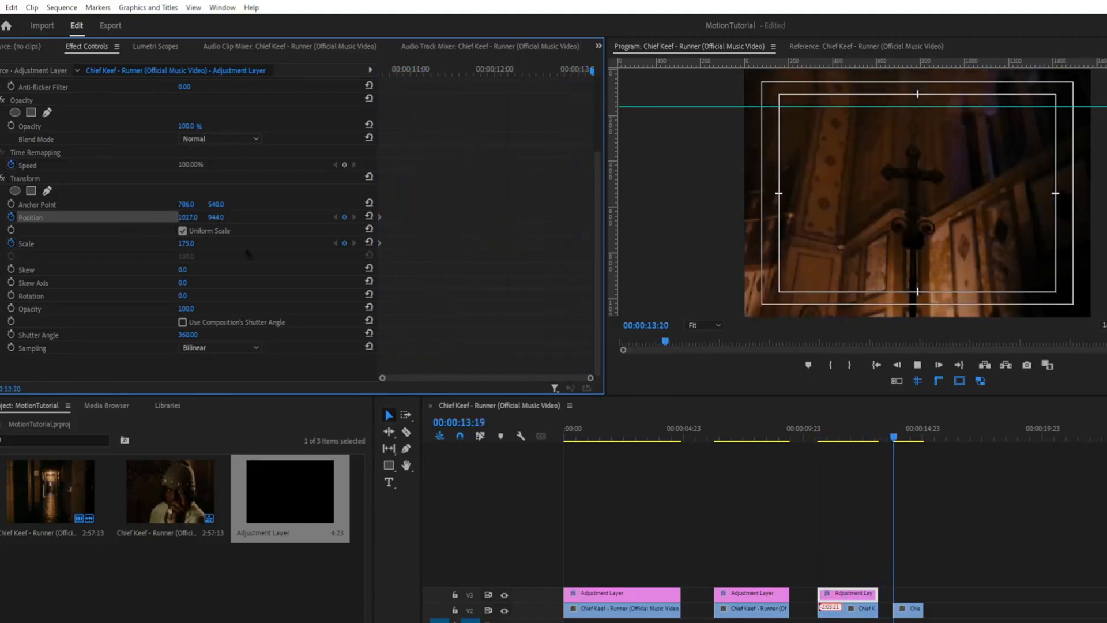
key("space")
left_click_drag(549, 70, 591, 78)
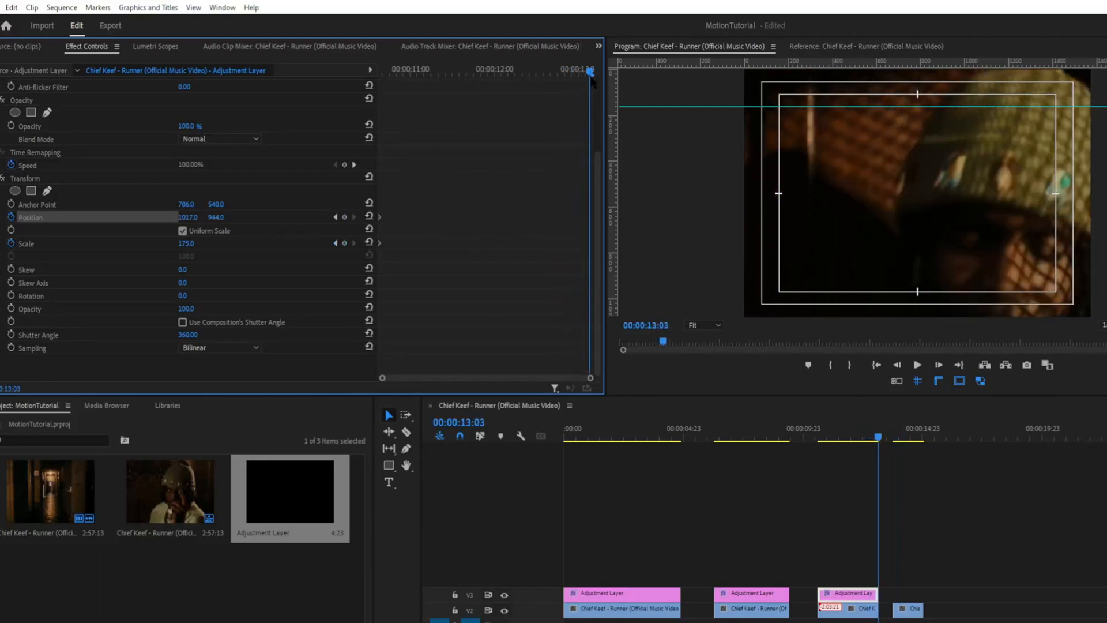
left_click(369, 216)
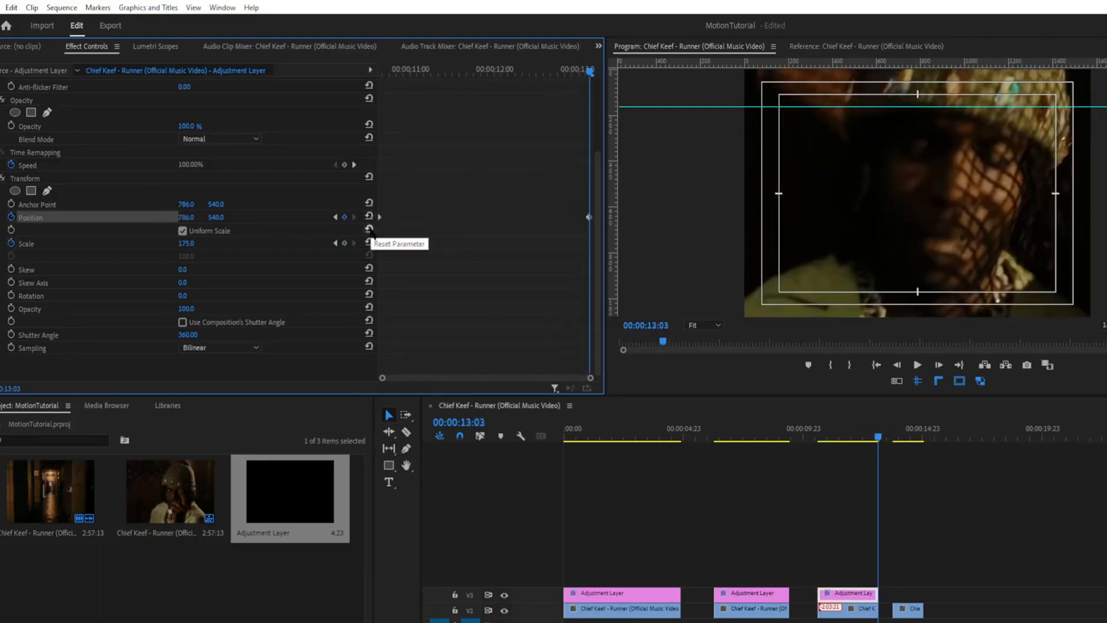
left_click(369, 242)
Play back the third clip from 00:00:10:15 to review its zoom-out and movement
left_click_drag(567, 70, 63, 103)
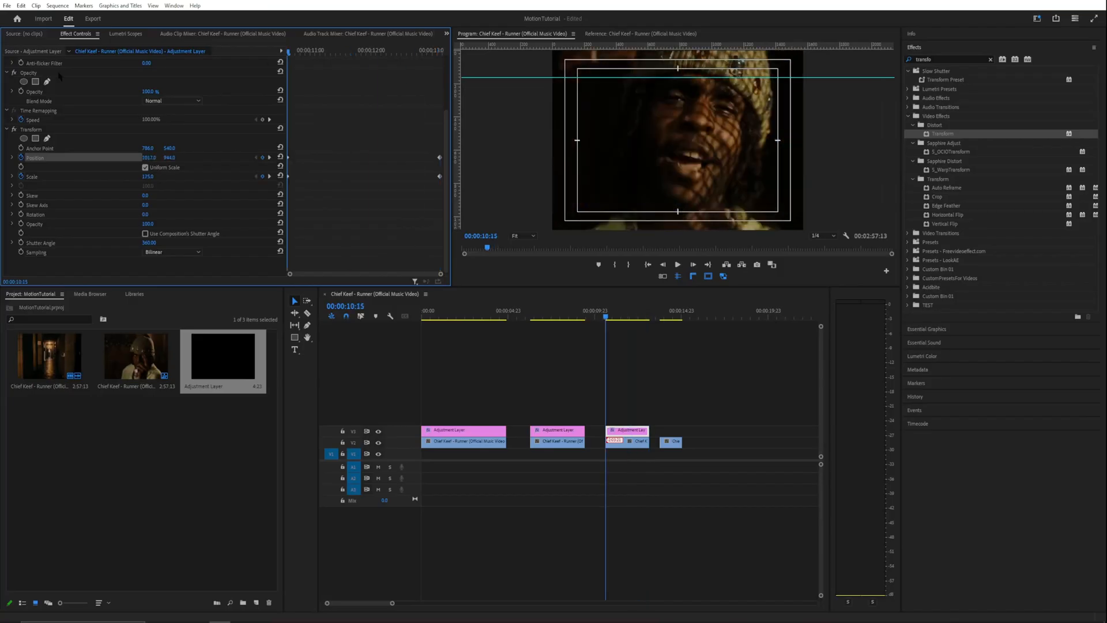
key("space")
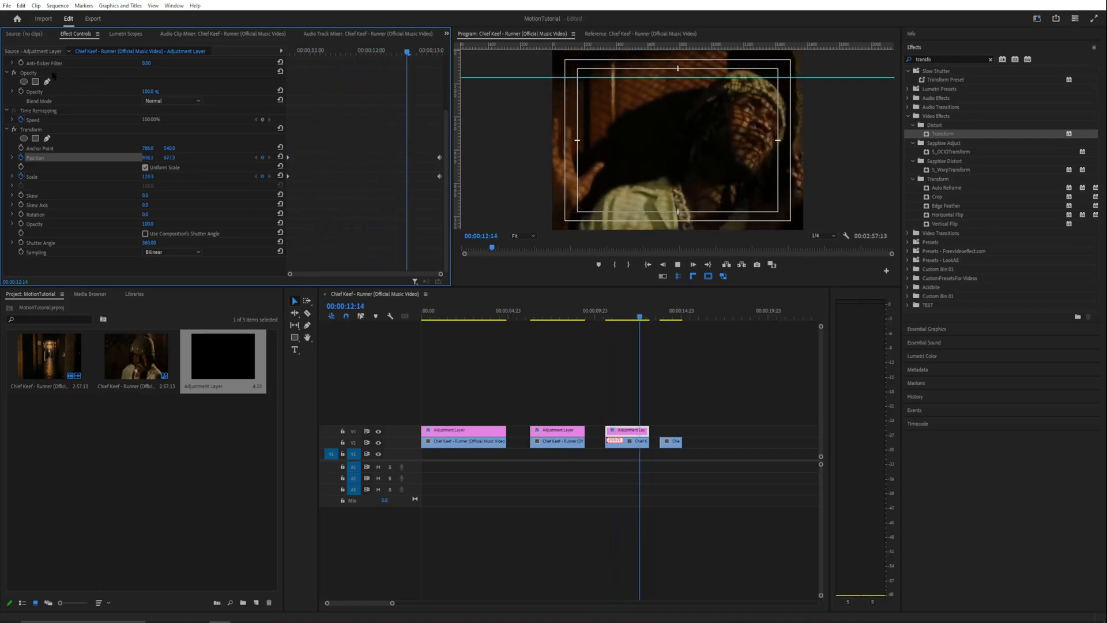
key("space")
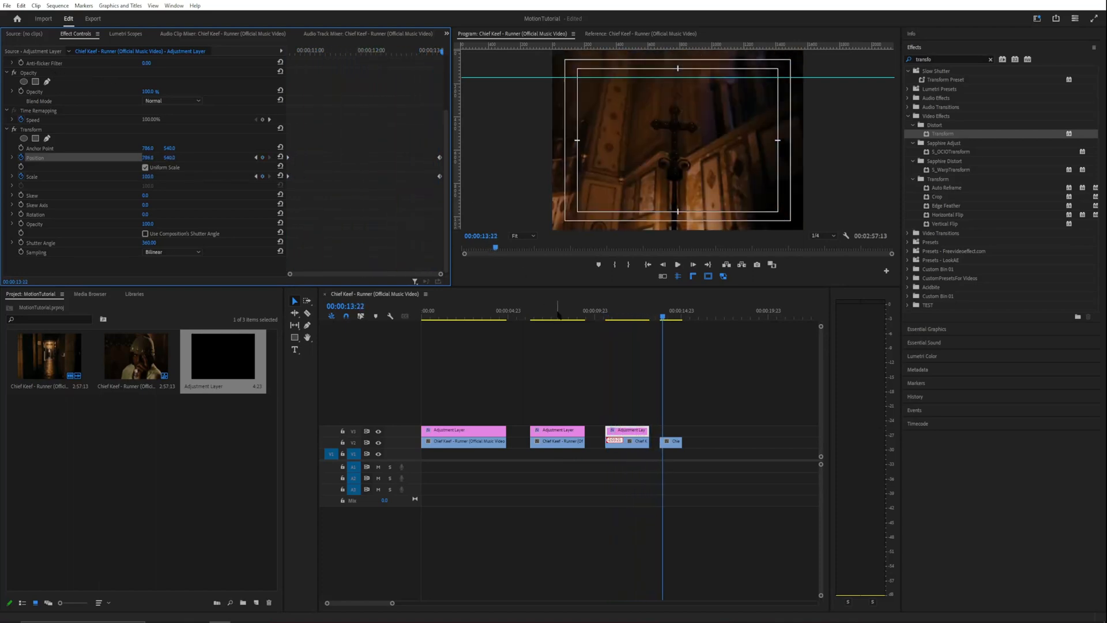
left_click(606, 313)
key("space")
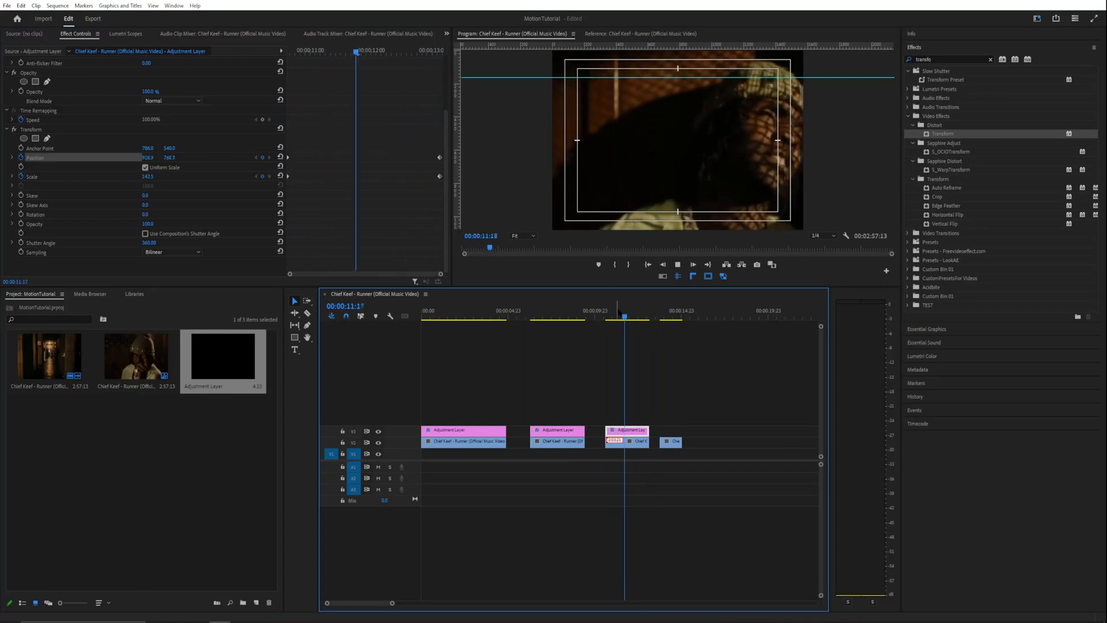
key("space")
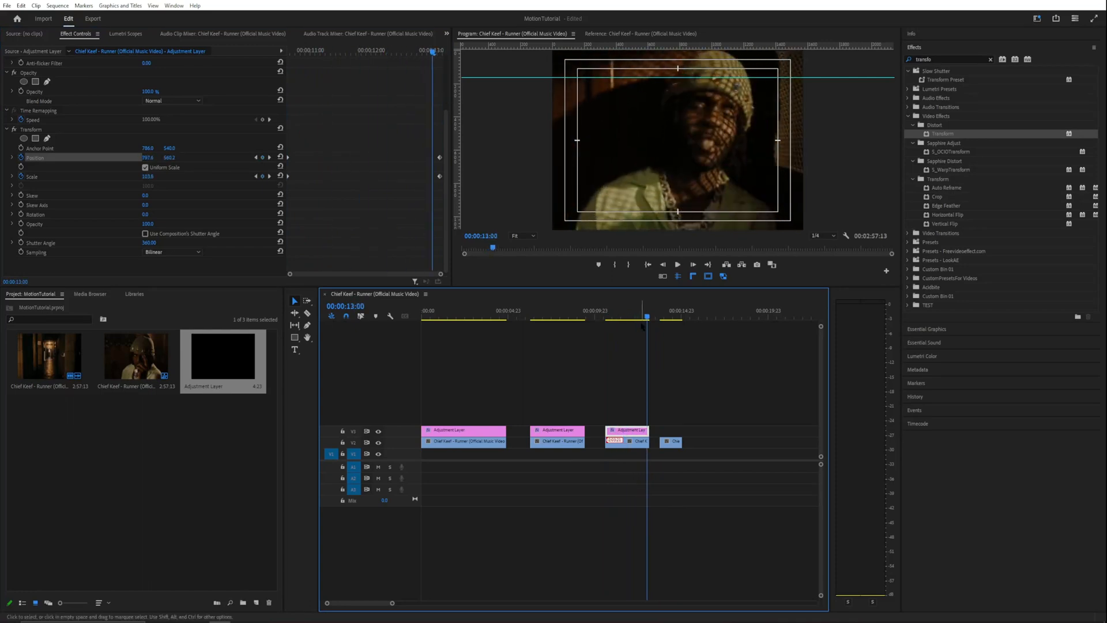
key("shift+Right")
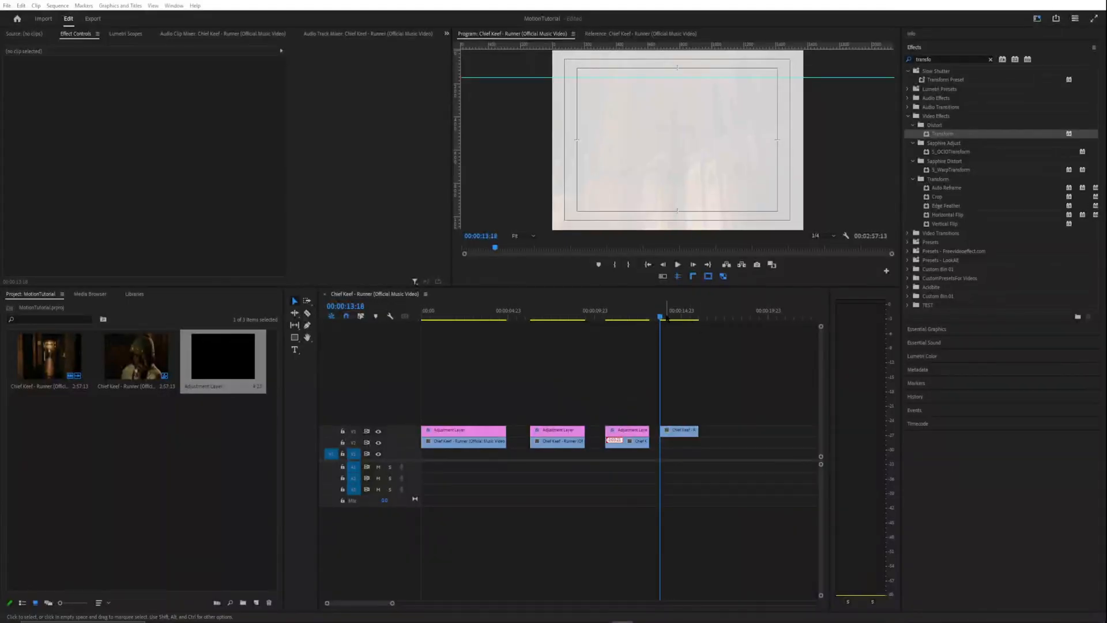
Play through the fourth clip and split it with the Razor tool at 00:00:15:01
left_click(664, 316)
key("space")
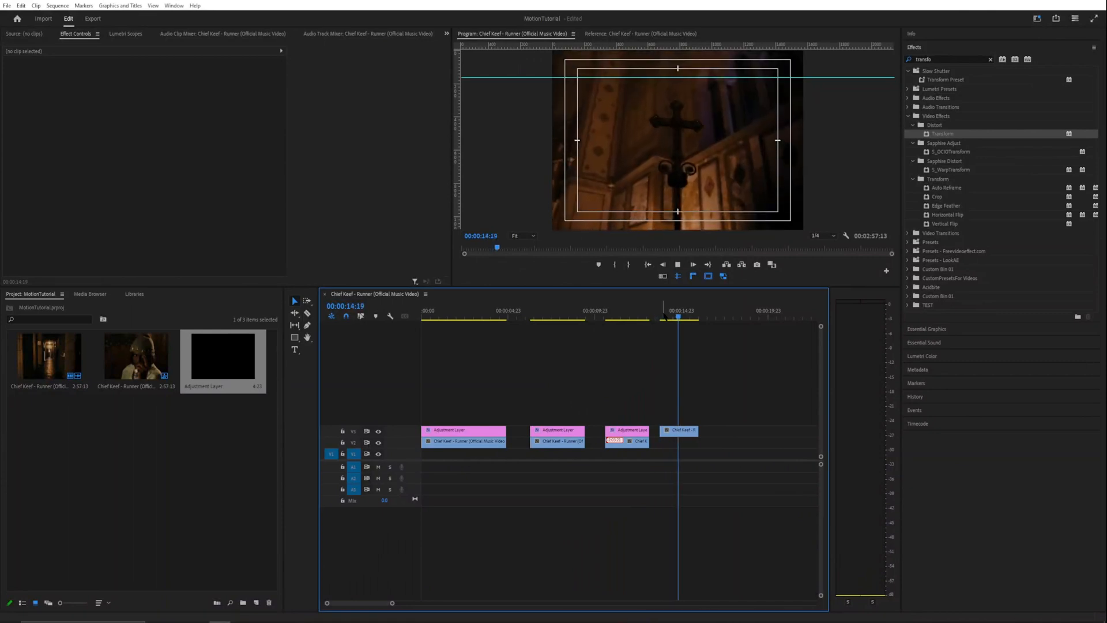
key("space")
key("c")
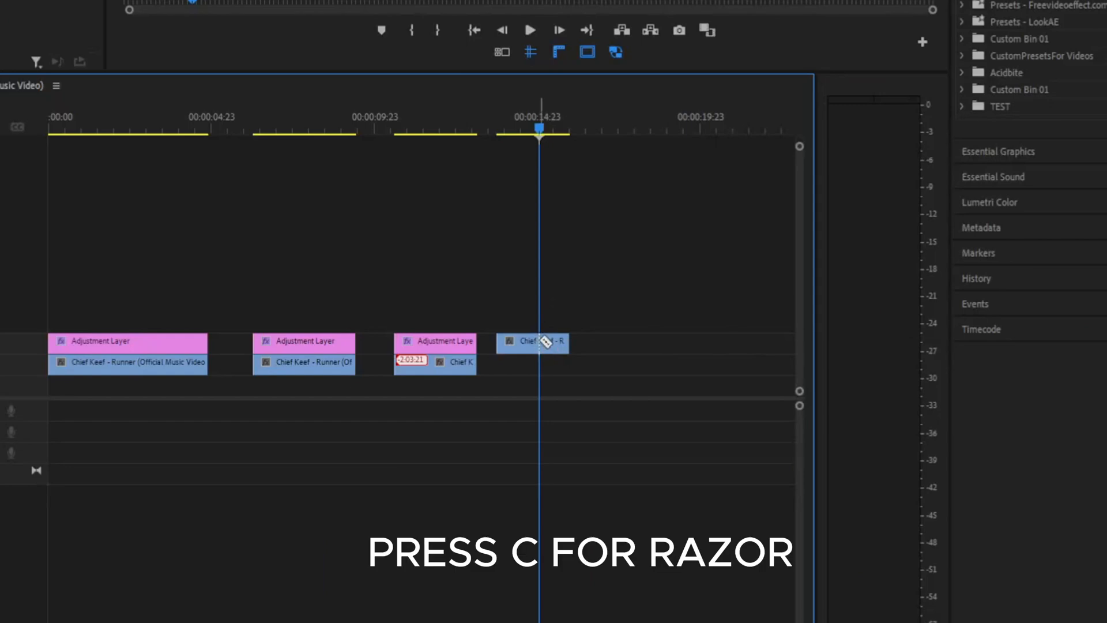
left_click(540, 344)
Set the speed of the fourth clip's second part to 555% with Frame Blending time interpolation
right_click(547, 344)
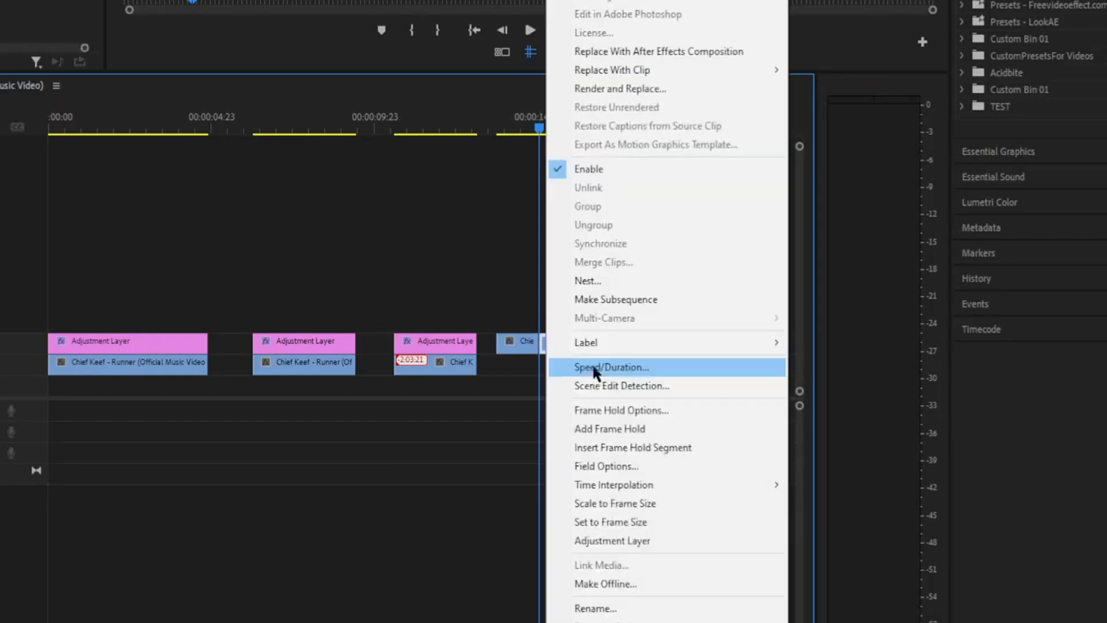
left_click(594, 364)
type("555")
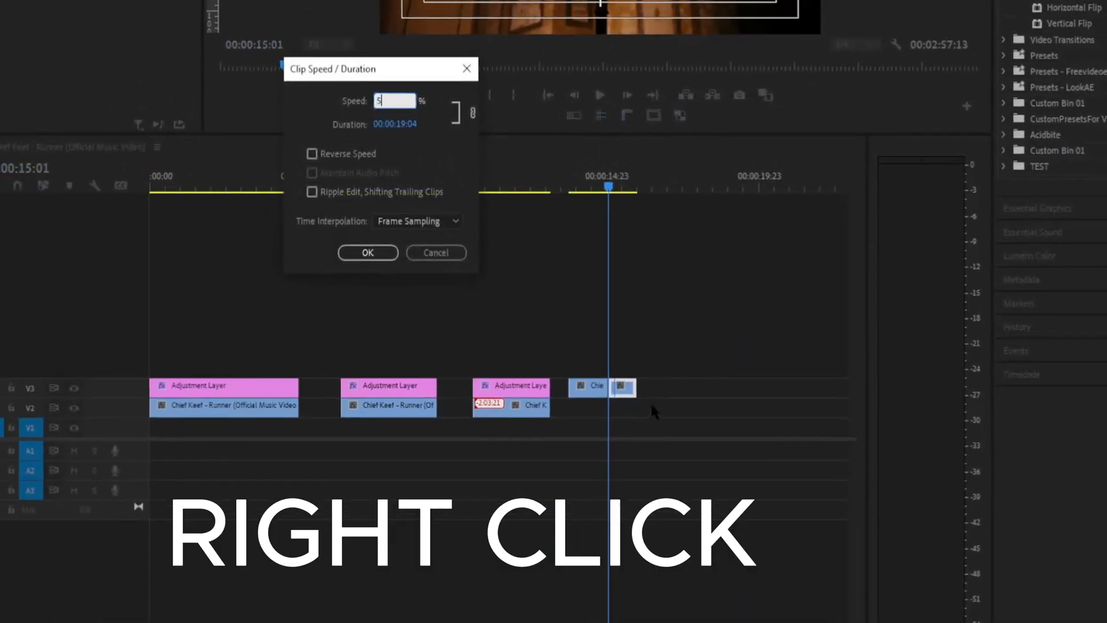
left_click(418, 220)
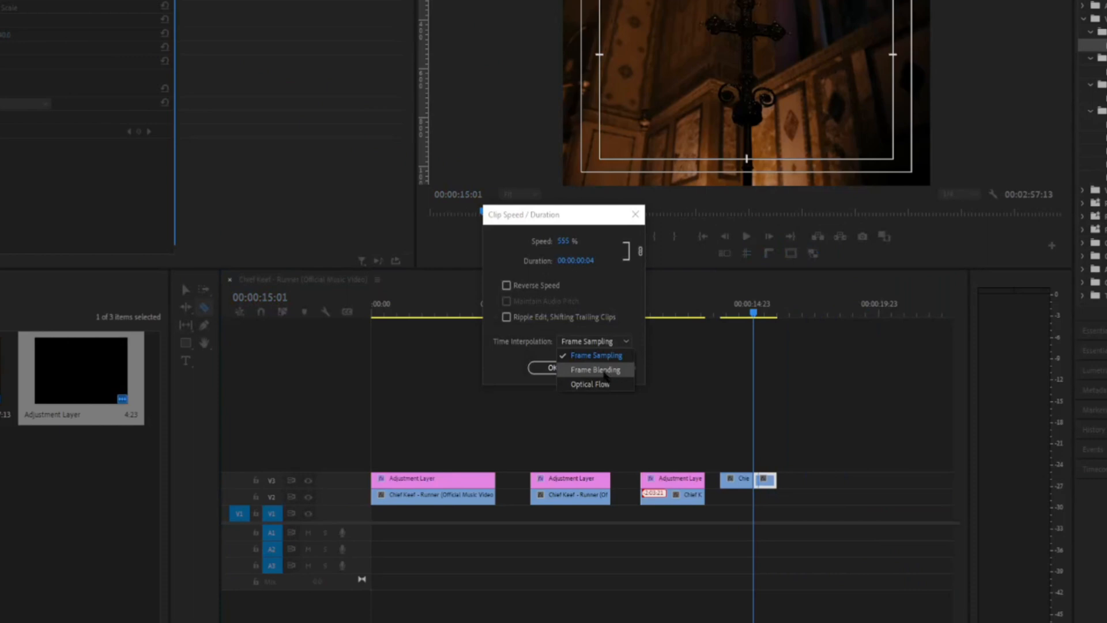
left_click(604, 372)
left_click(541, 367)
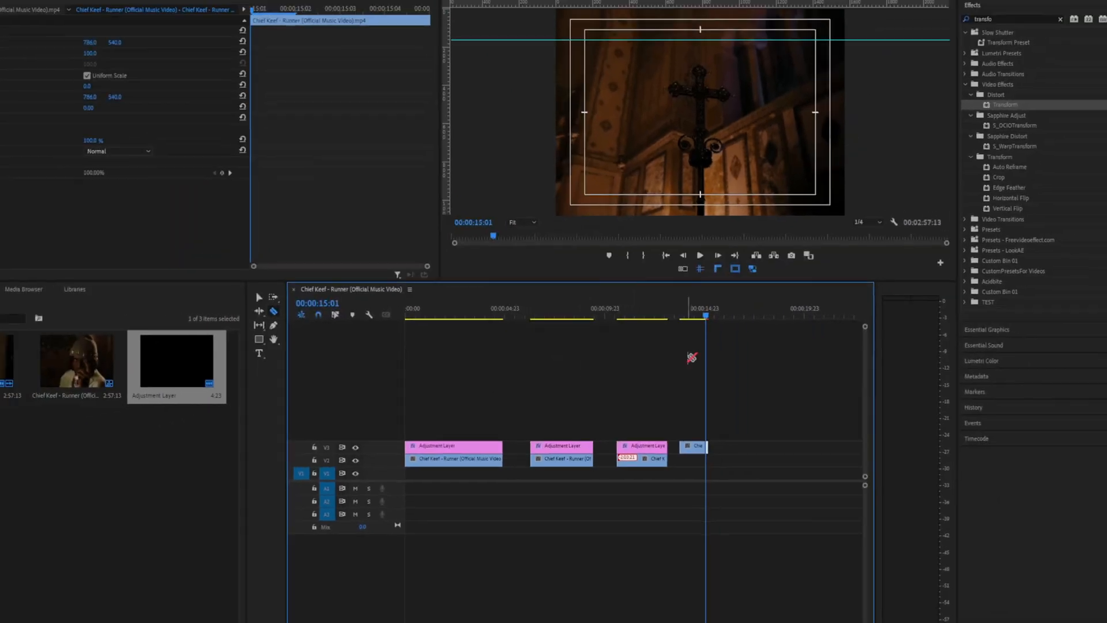
Play back the end of the fourth clip to review its sped-up part
key("space")
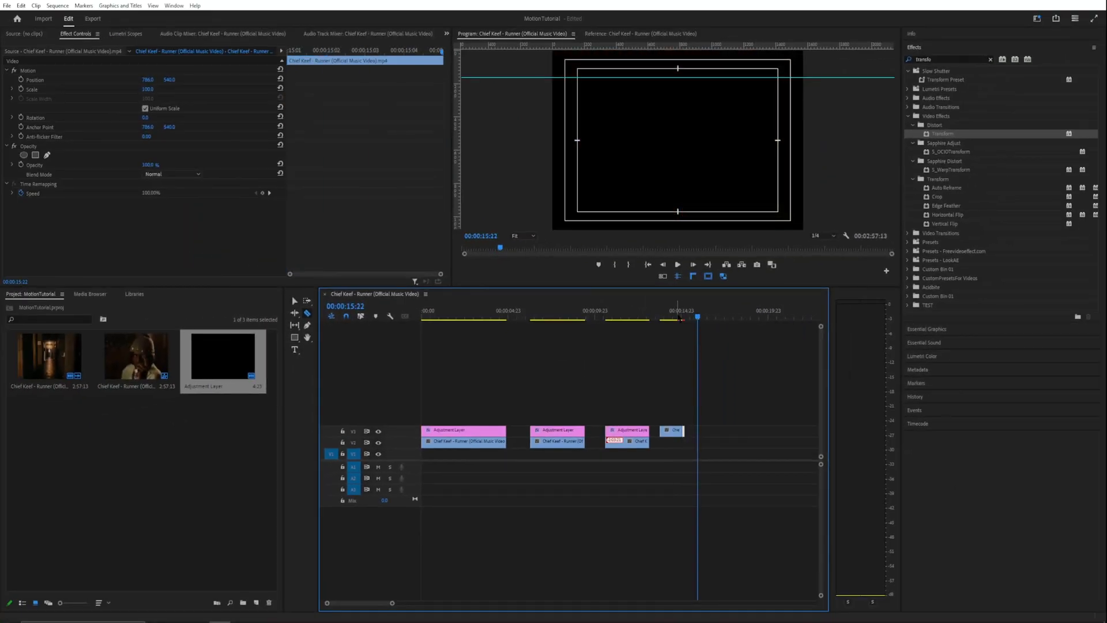
left_click(680, 318)
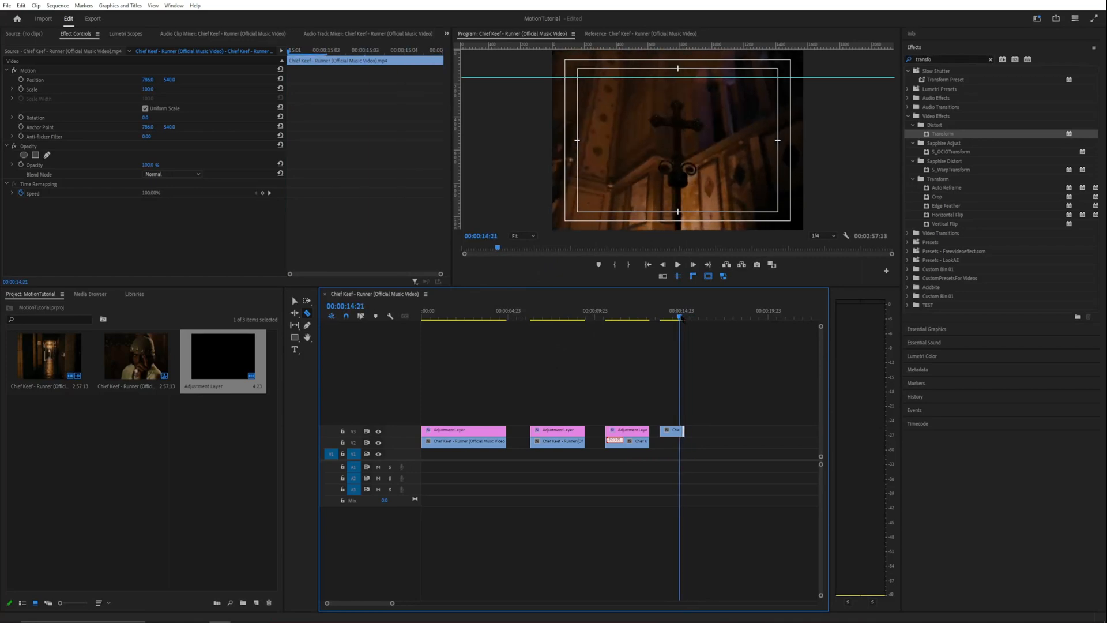
key("space")
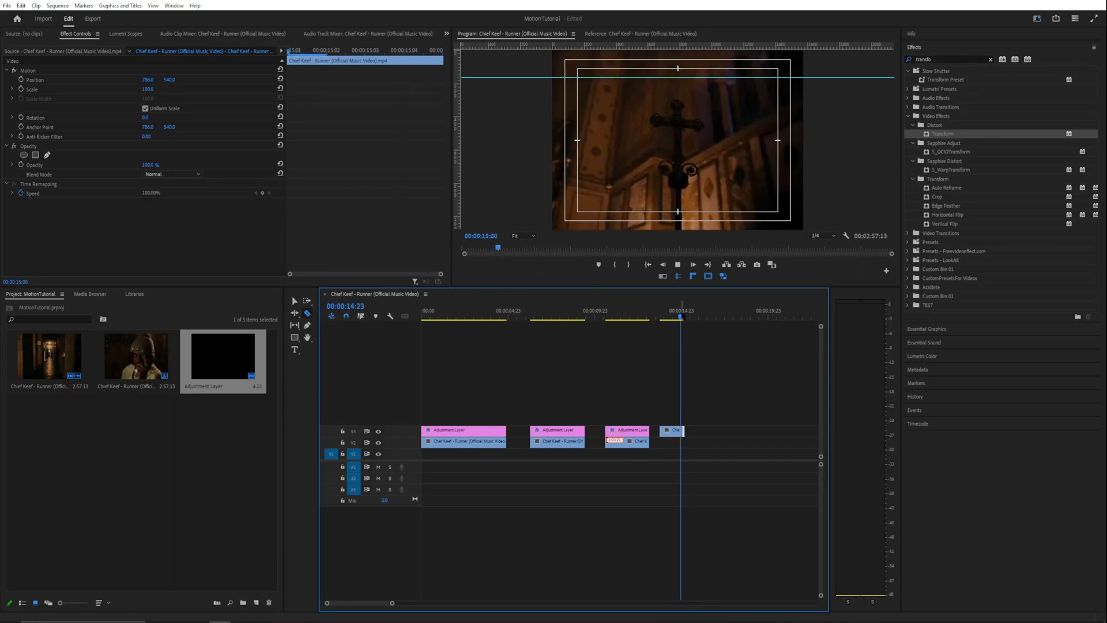
key("space")
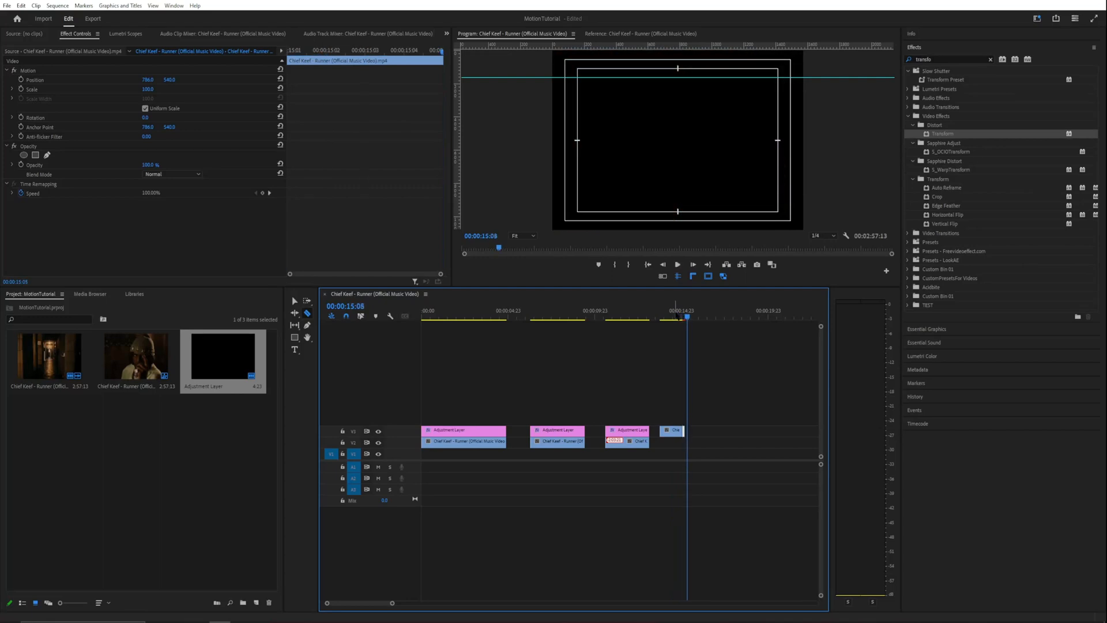
key("space")
left_click_drag(680, 317, 686, 318)
key("Up")
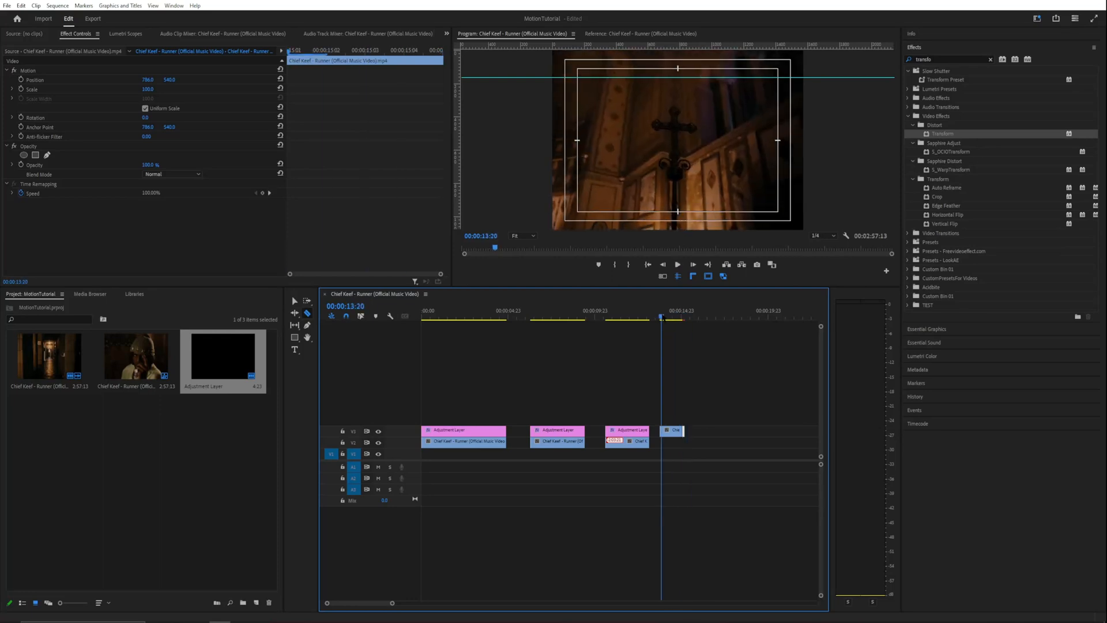
Place a new adjustment layer on track V4 above the fourth clip and trim it to the clip's length
left_click_drag(223, 356, 669, 411)
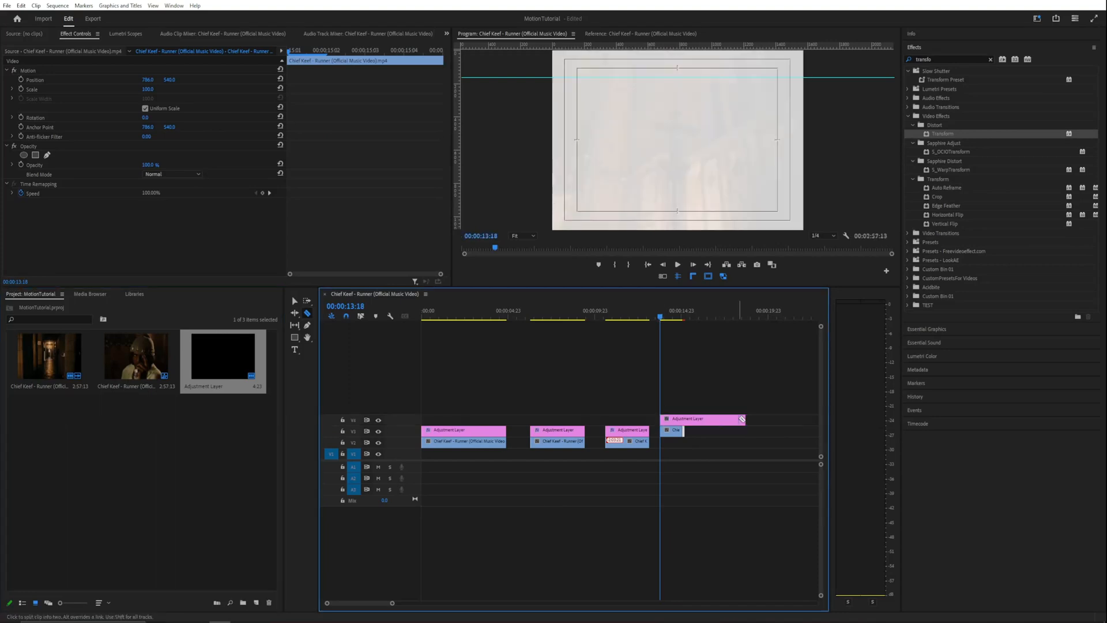
left_click(684, 419)
key("v")
left_click(715, 420)
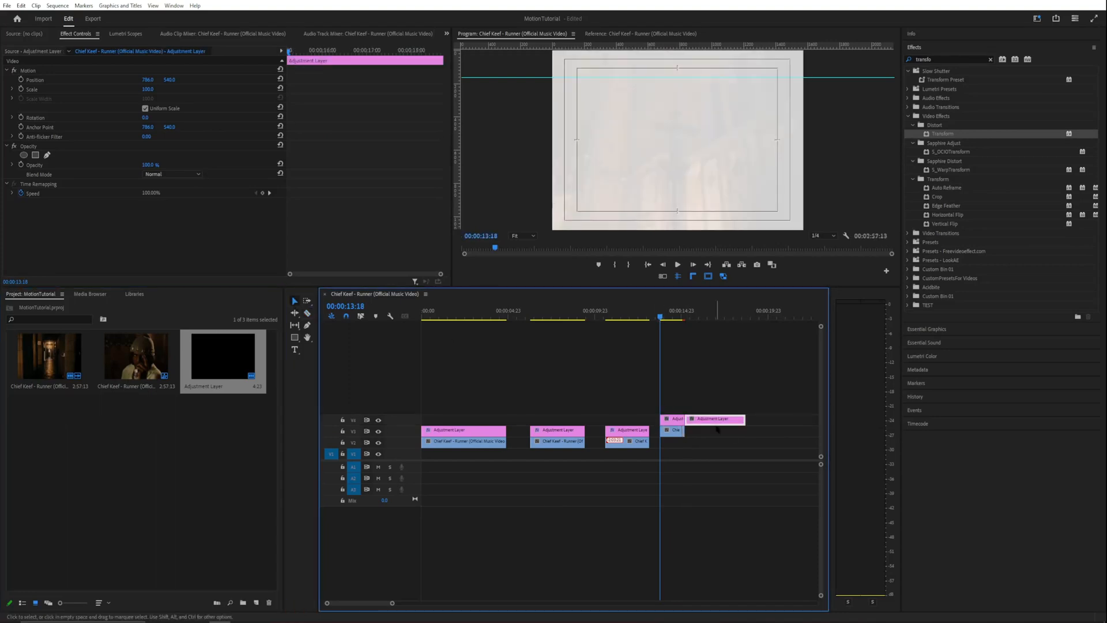
key("Delete")
Apply Transform to the fourth adjustment layer, with Scale and Position keyframes started at 00:00:13:18 and shutter angle 357 instead of the composition's
left_click_drag(943, 133, 666, 422)
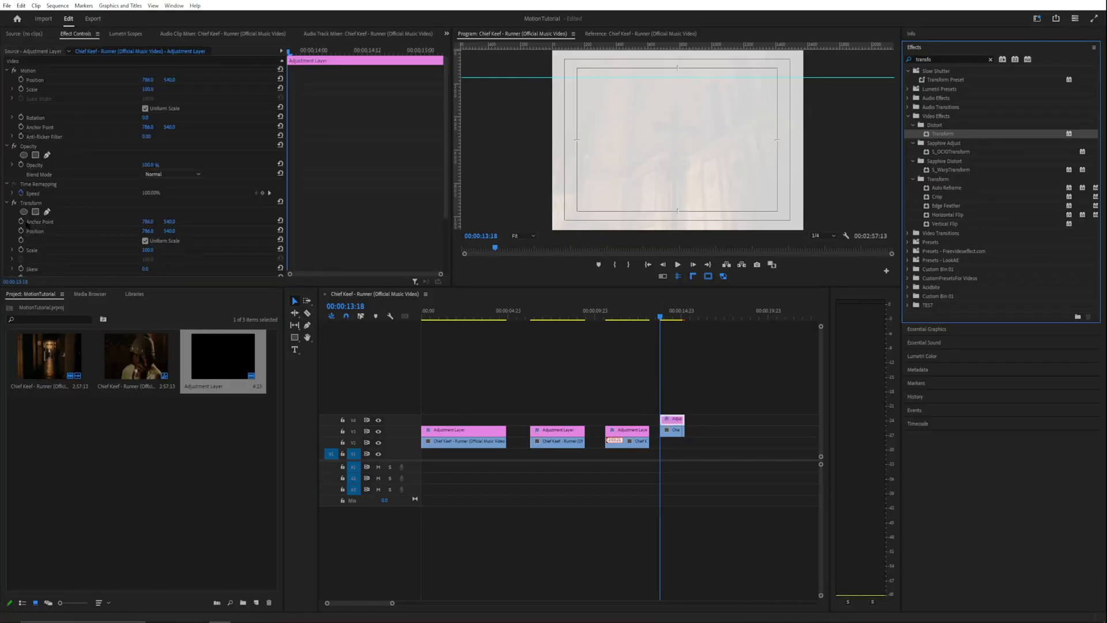
scroll(27, 221, "down", 2)
left_click(34, 248)
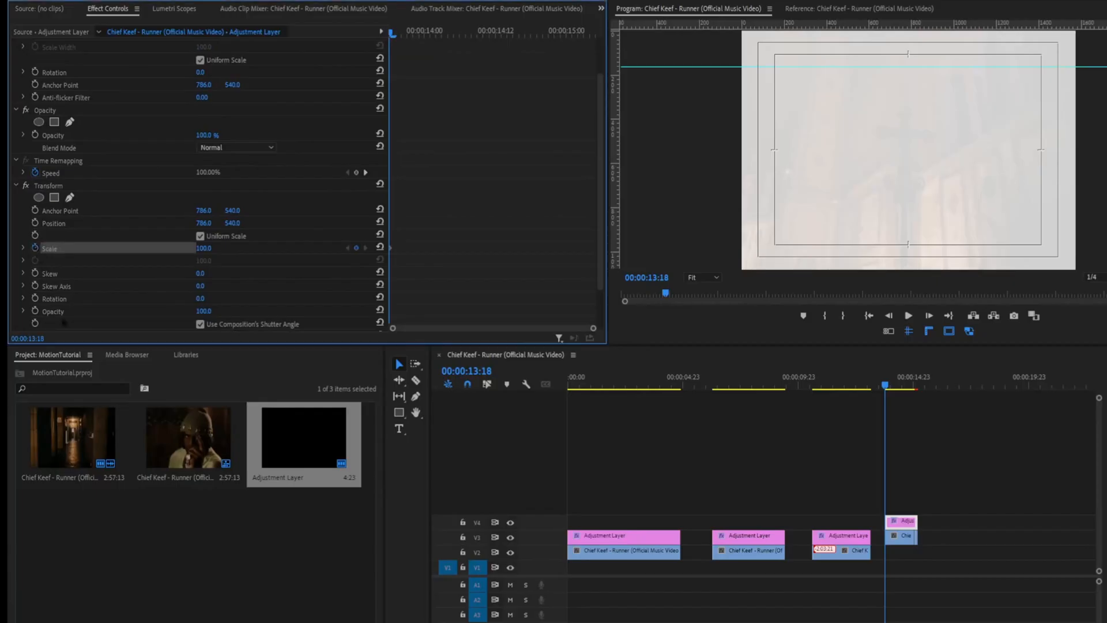
scroll(40, 251, "down", 2)
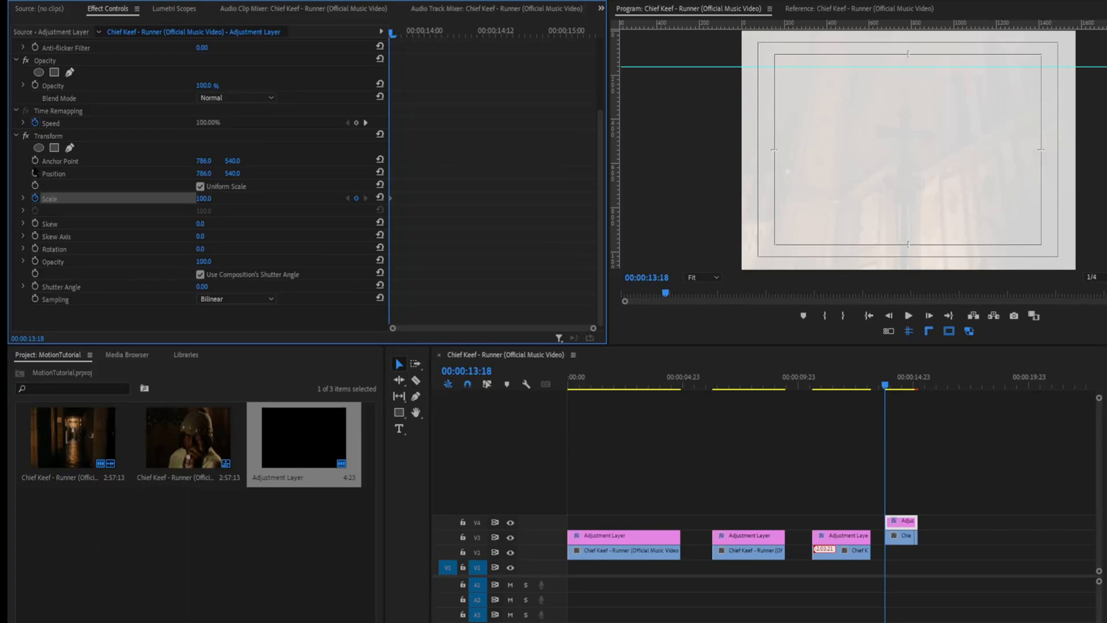
left_click(36, 178)
left_click(200, 274)
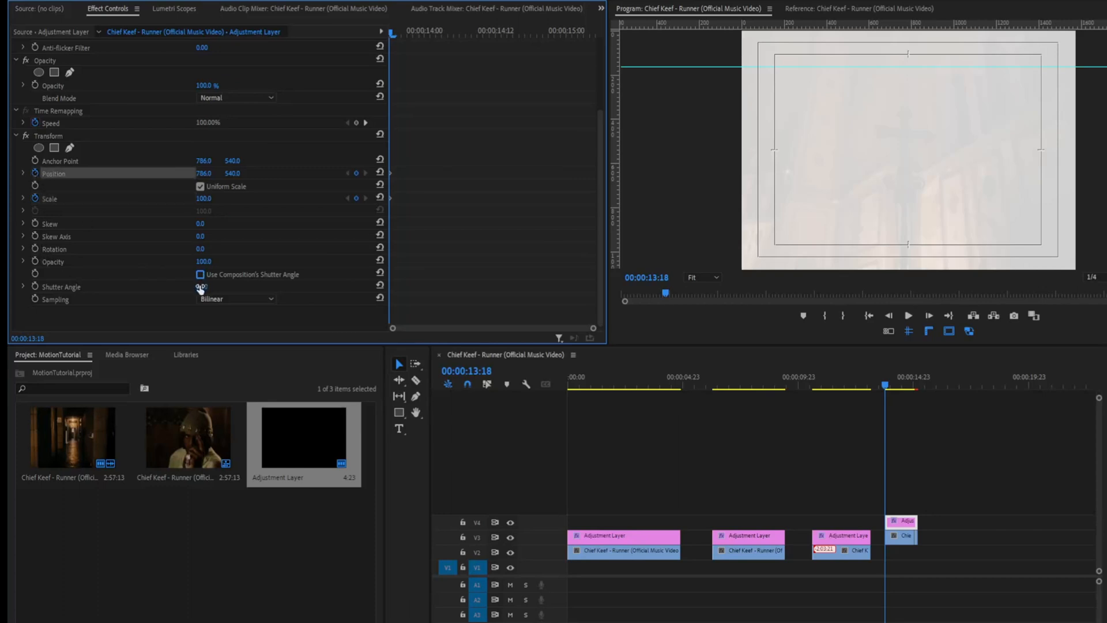
left_click_drag(200, 288, 209, 289)
Keyframe the fourth adjustment layer's Transform Scale to 183 at 00:00:14:09 and back to 100 at 00:00:15:05
left_click_drag(414, 35, 479, 36)
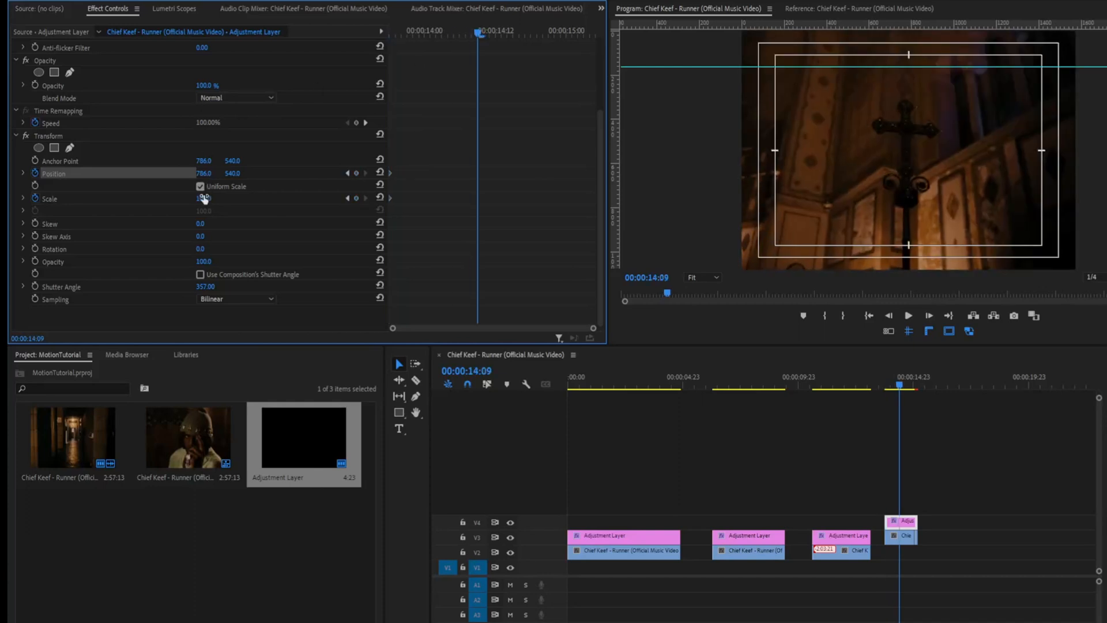
left_click_drag(203, 198, 222, 198)
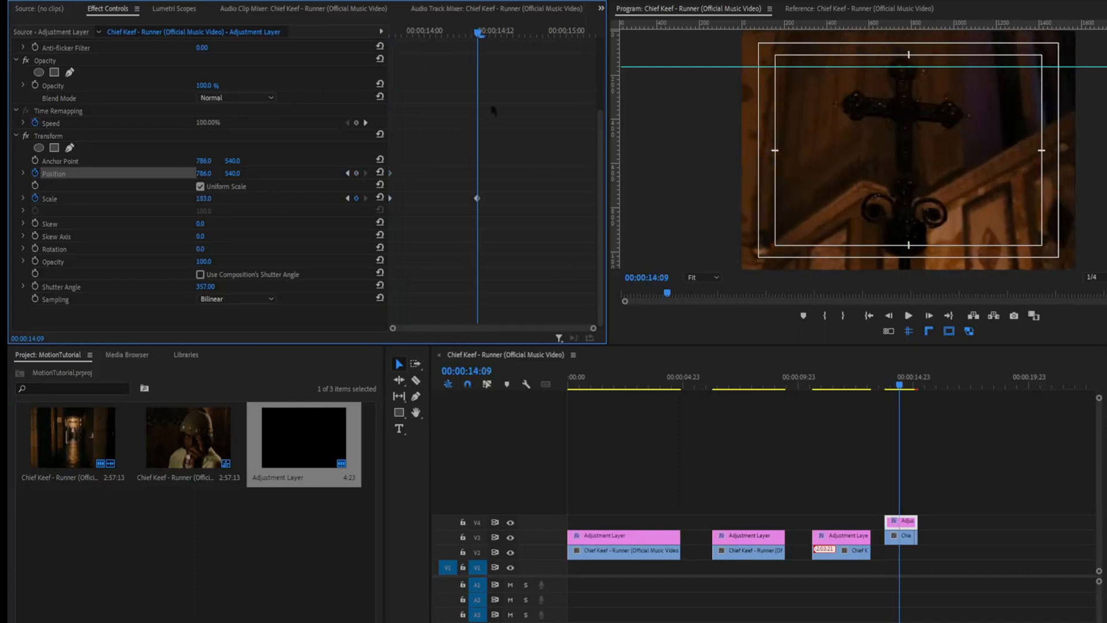
left_click_drag(478, 34, 602, 63)
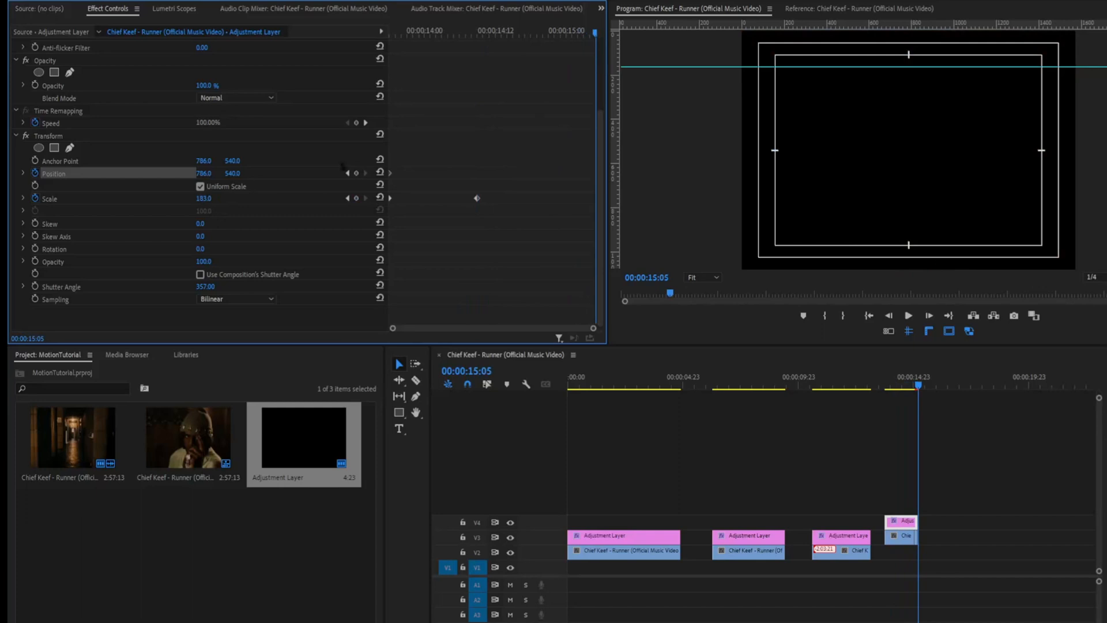
key("space")
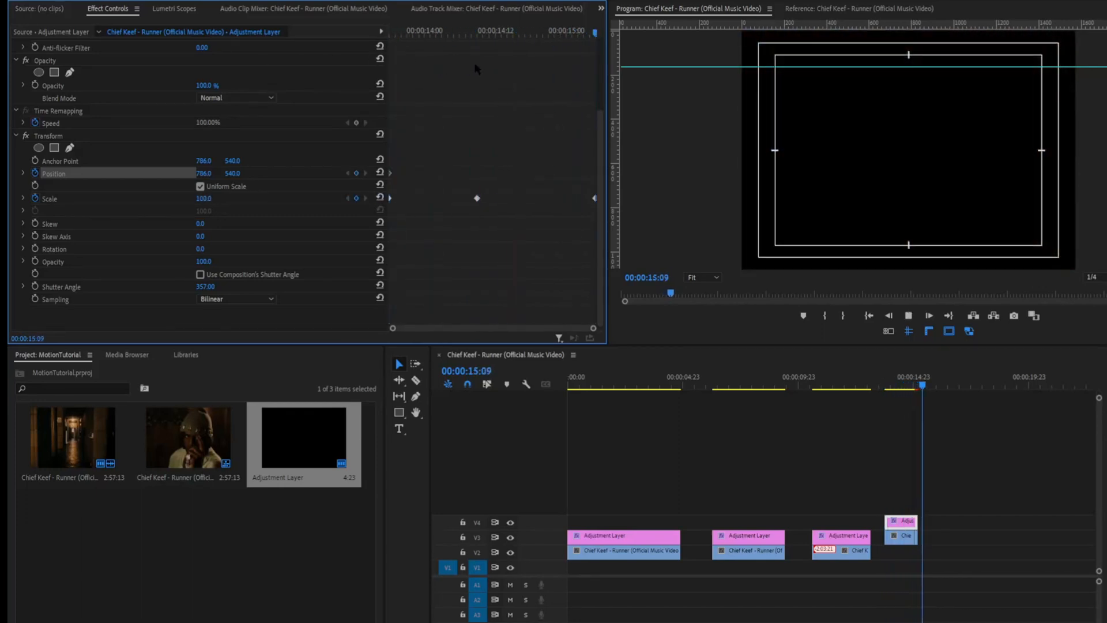
Play back the fourth clip's zoom several times, and return to the start of the sequence
left_click_drag(482, 33, 263, 51)
key("space")
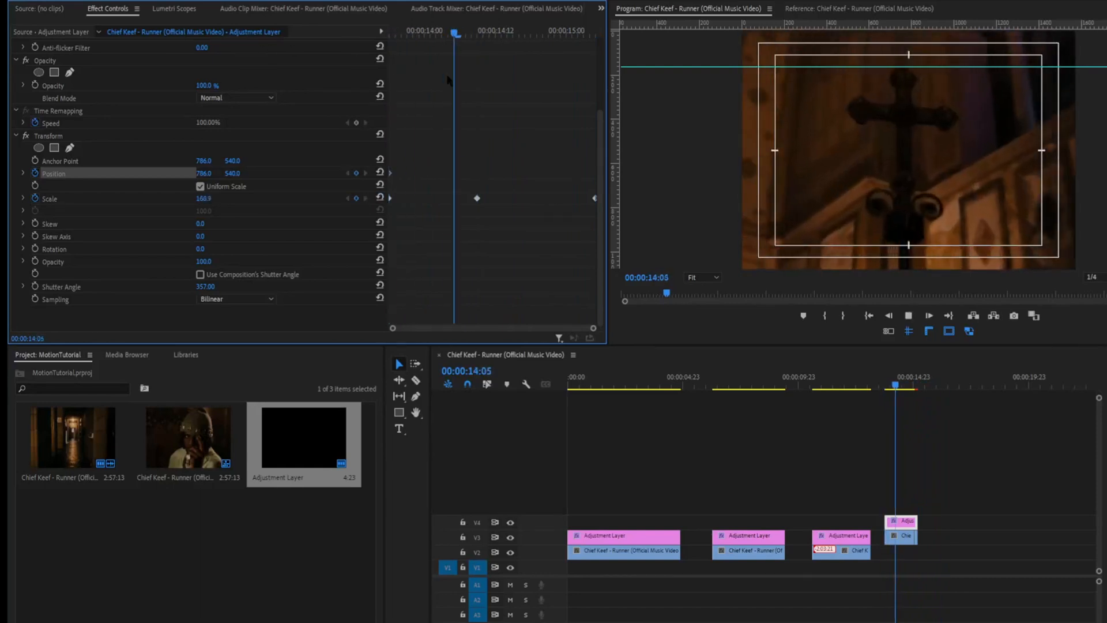
left_click_drag(455, 34, 235, 53)
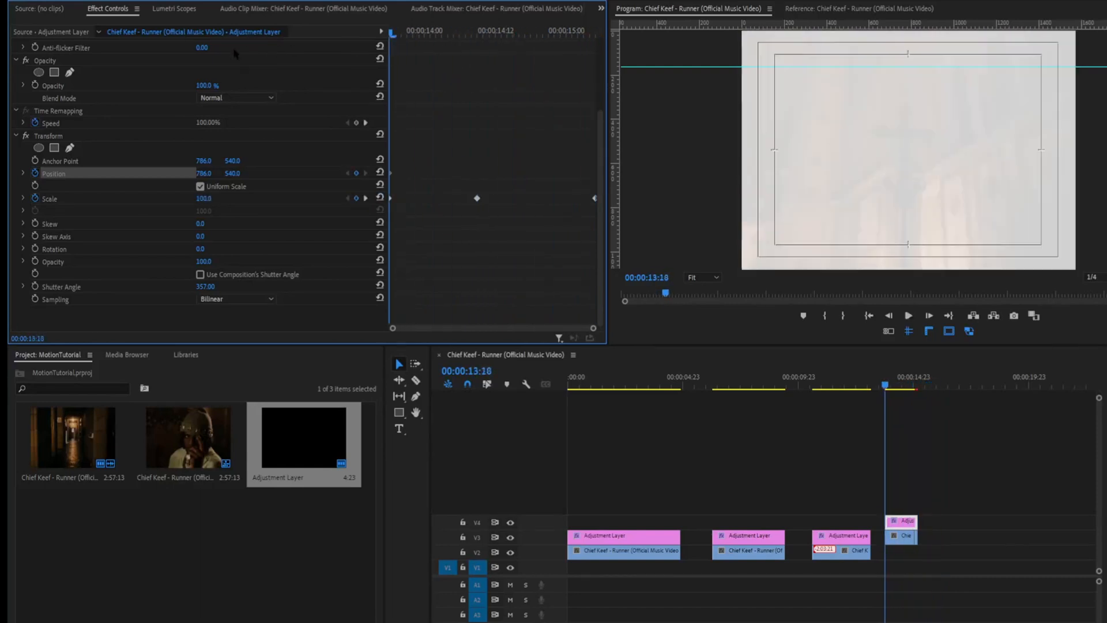
key("space")
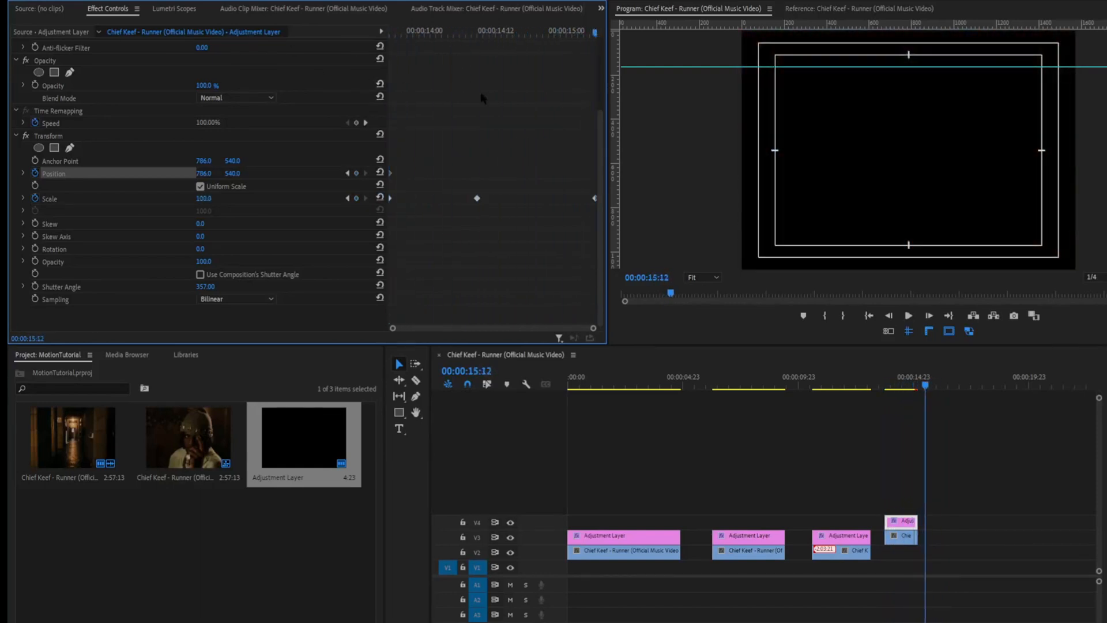
left_click_drag(487, 34, 264, 63)
key("space")
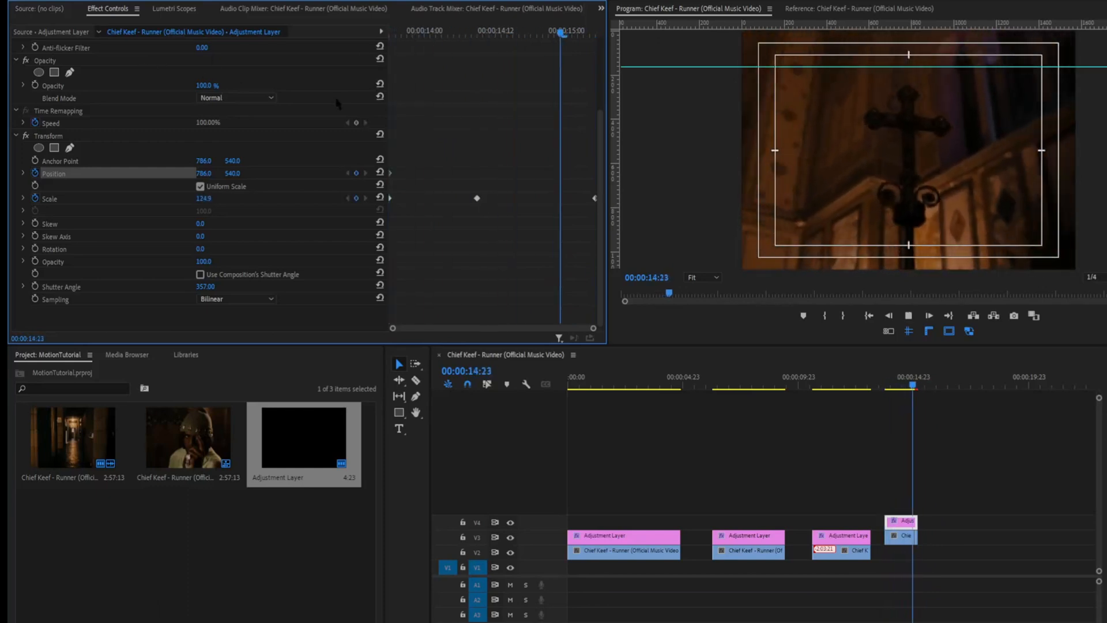
left_click_drag(457, 33, 98, 62)
key("space")
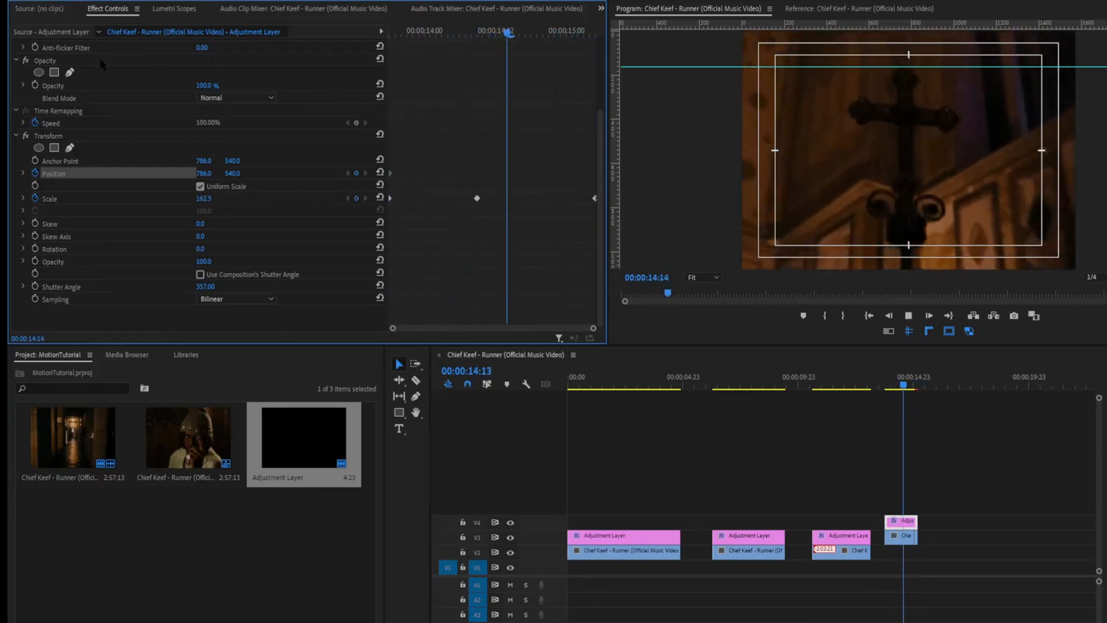
left_click_drag(712, 385, 562, 388)
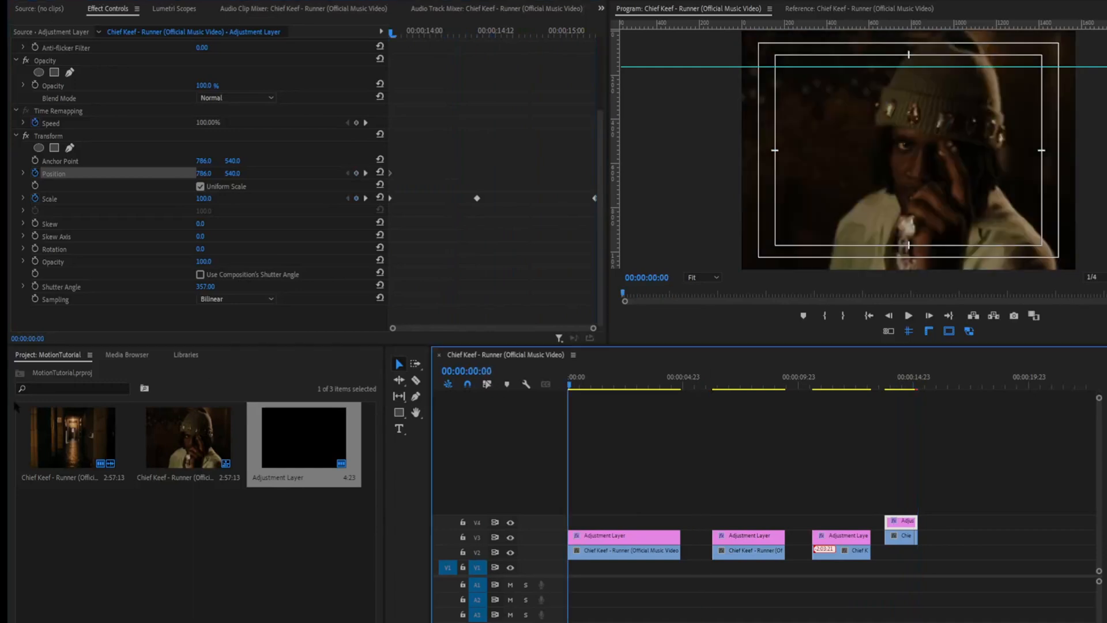